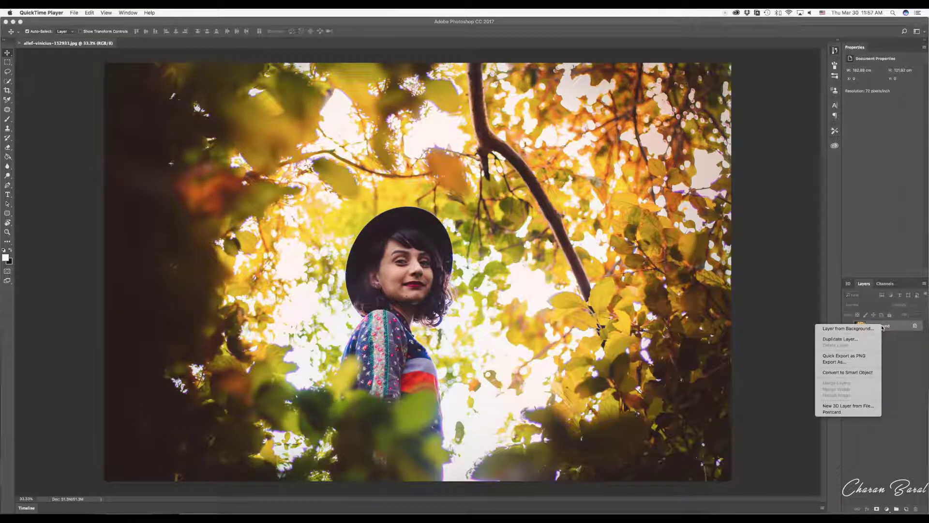
- Bring up the Background layer's context menu so it can be duplicated
click(863, 339)
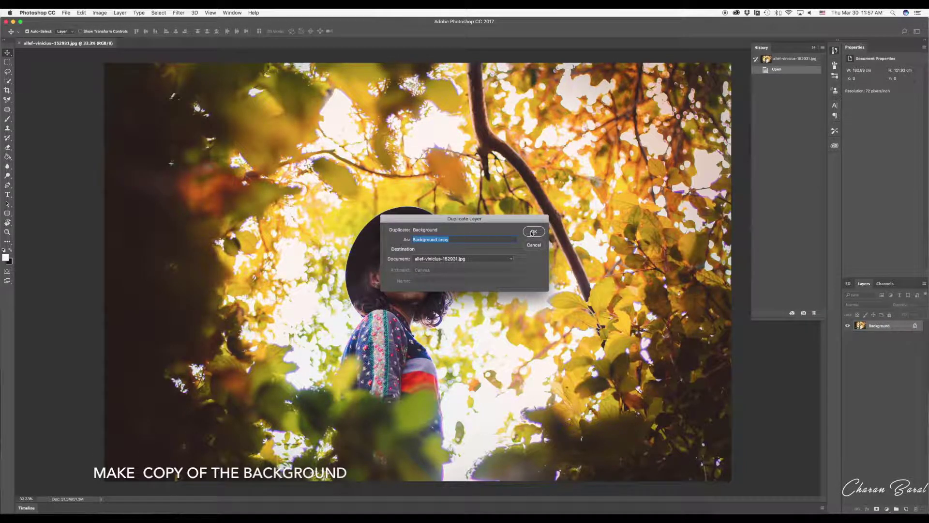
- Create a Background copy and a new empty Layer 1 above it
key(Return)
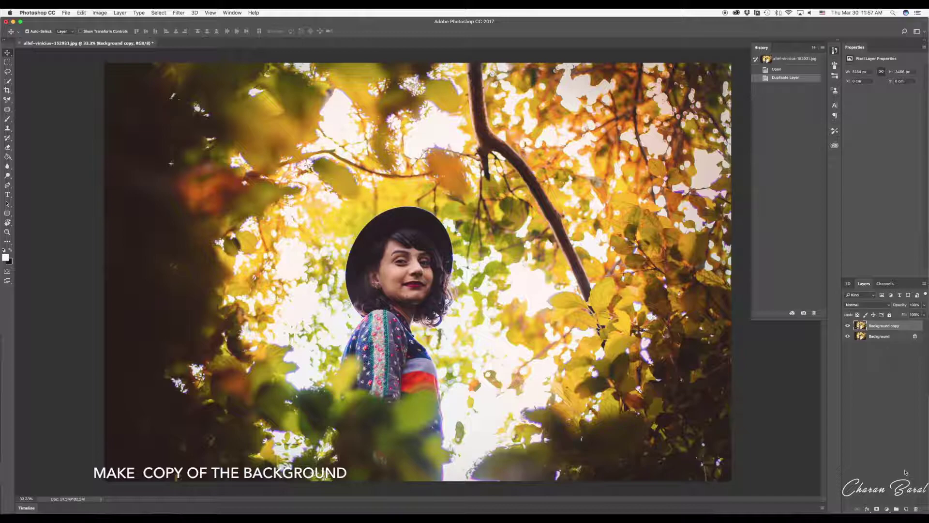
click(906, 509)
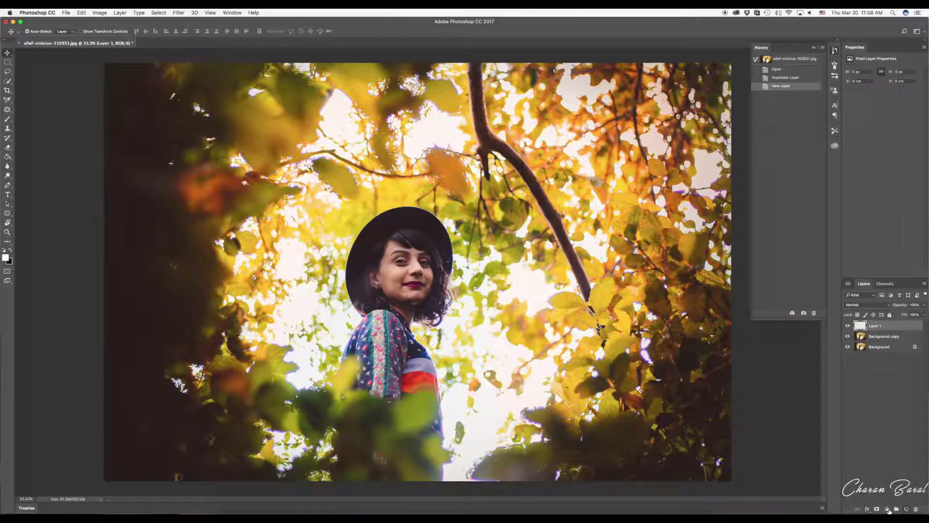
click(887, 509)
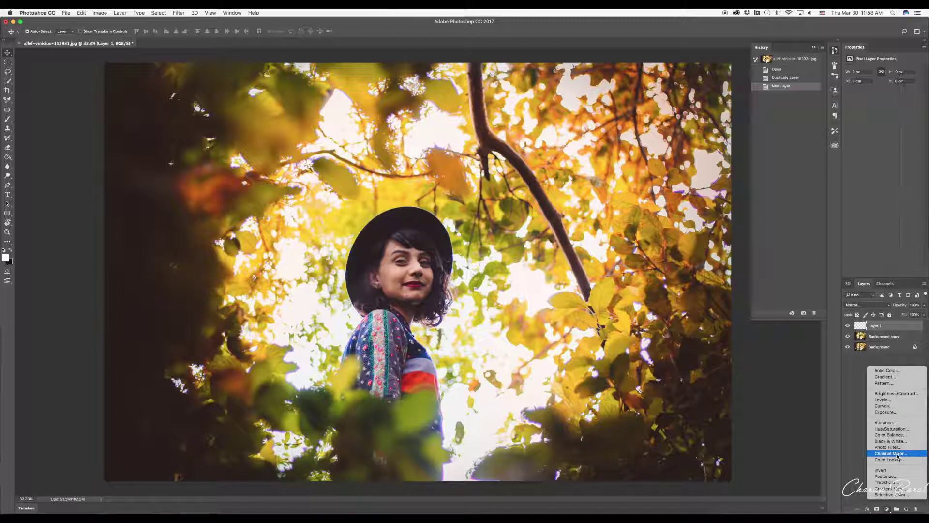
click(852, 431)
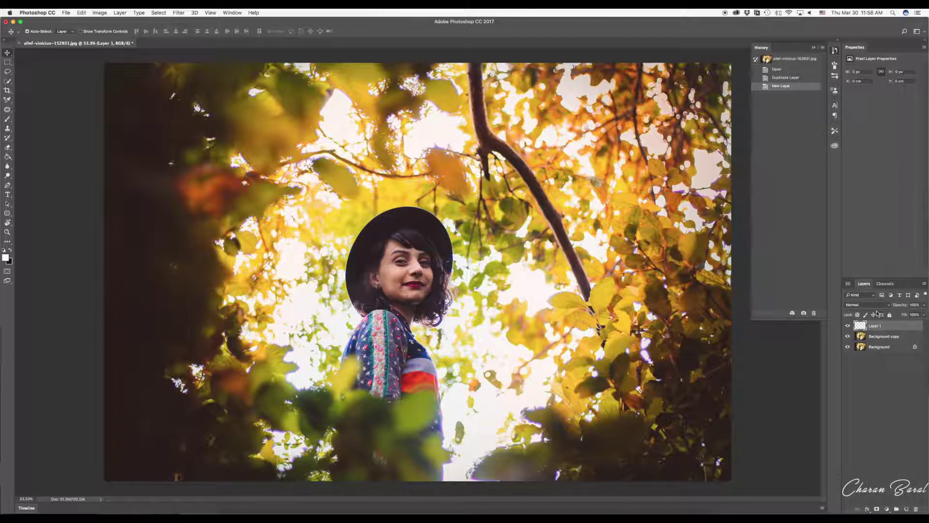
- Set Layer 1's blend mode to Color
click(869, 304)
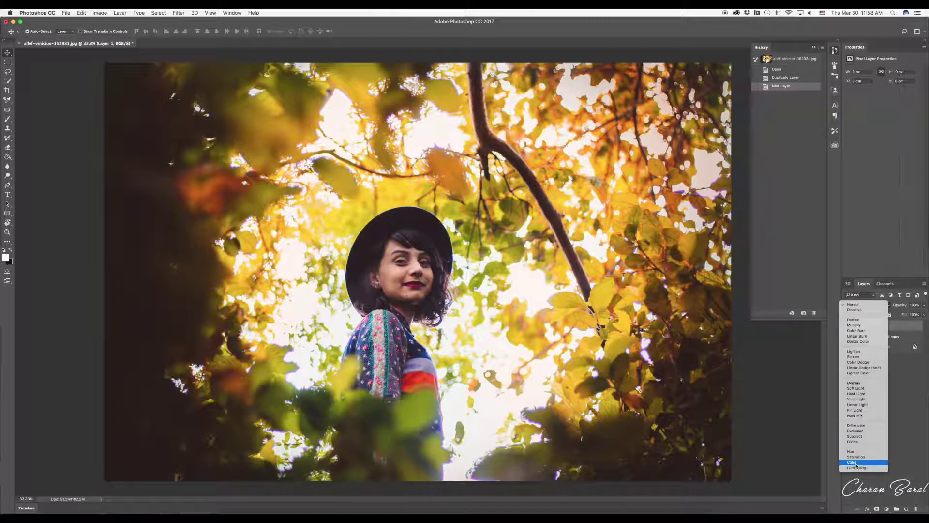
click(855, 463)
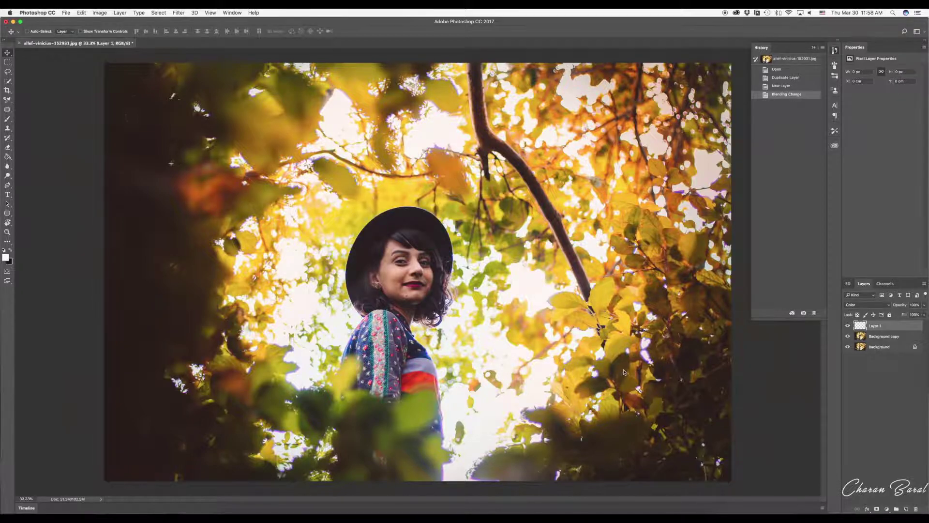
key(super+plus)
key(super+plus)
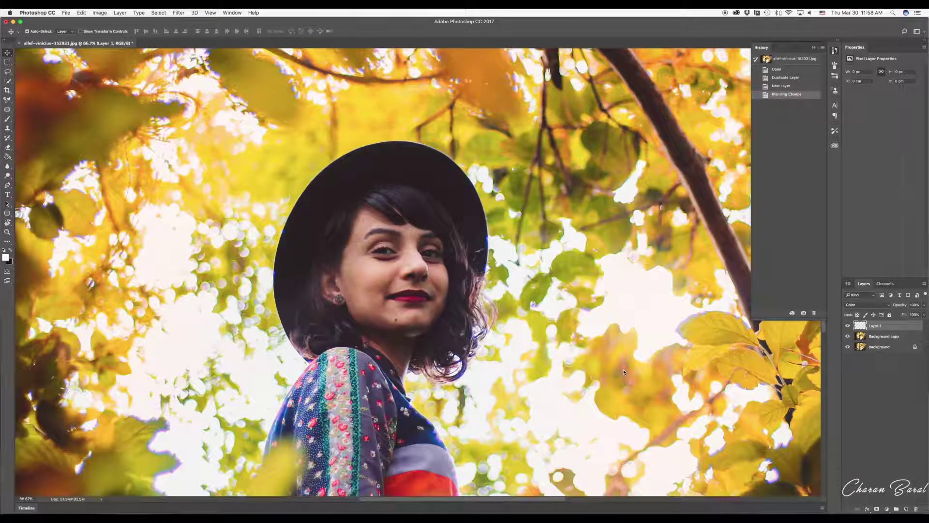
- With a small brush and a sampled foliage colour, paint along the sleeve edge
scroll(289, 322, down, 5)
scroll(333, 361, down, 4)
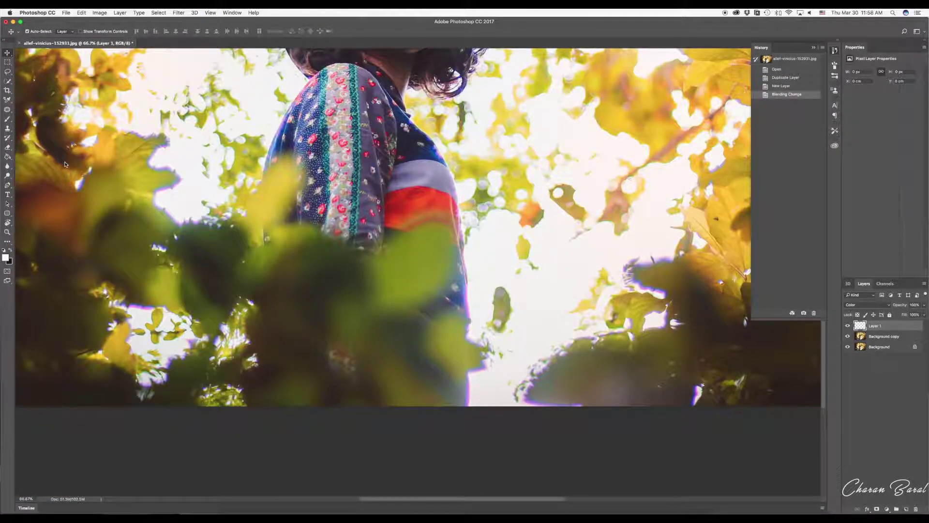
click(7, 119)
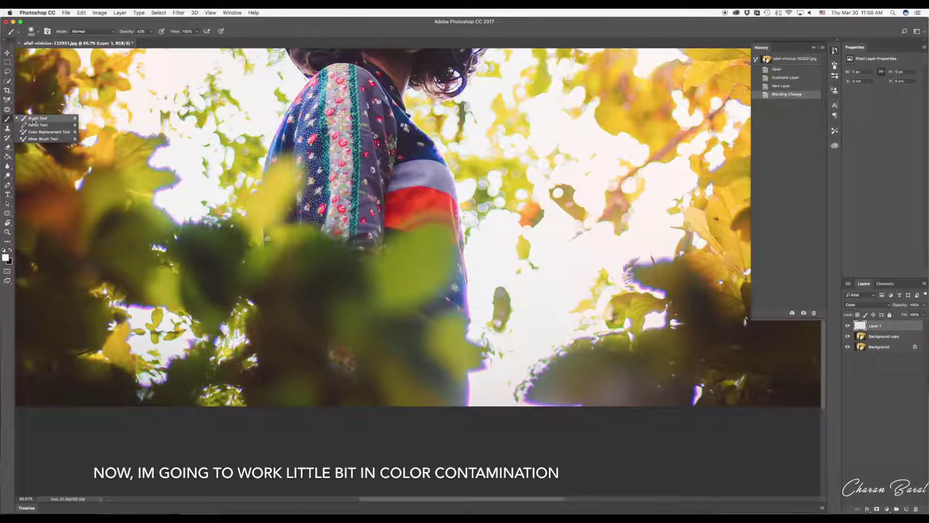
alt+click(467, 377)
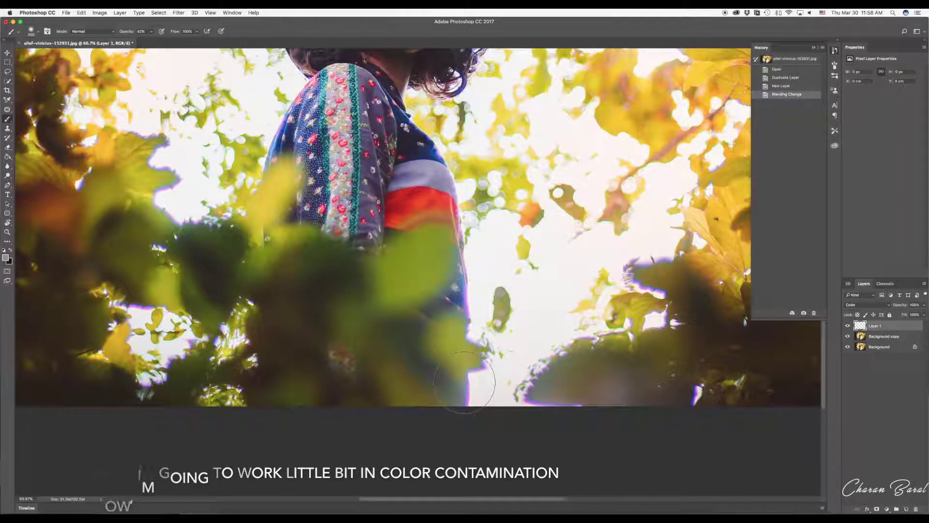
key(bracketleft)
key(bracketleft)
key(bracketleft)
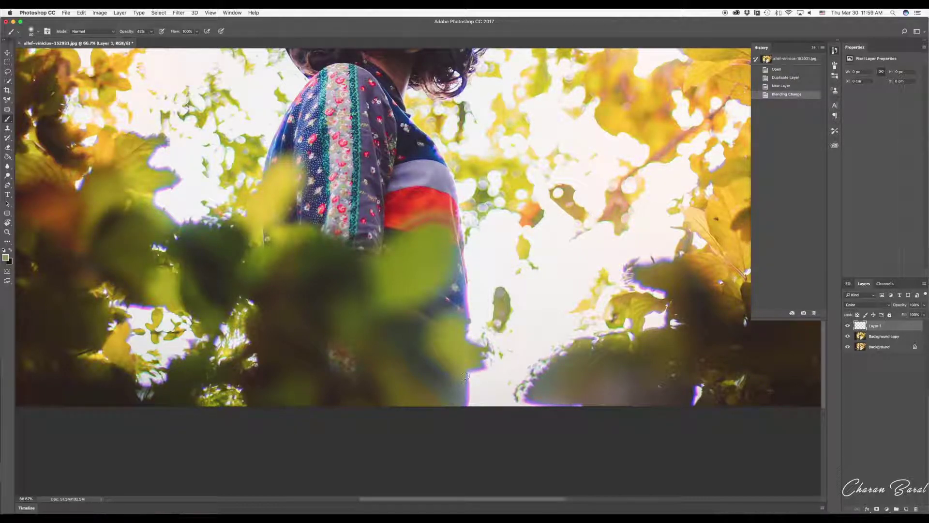
drag(464, 403, 466, 382)
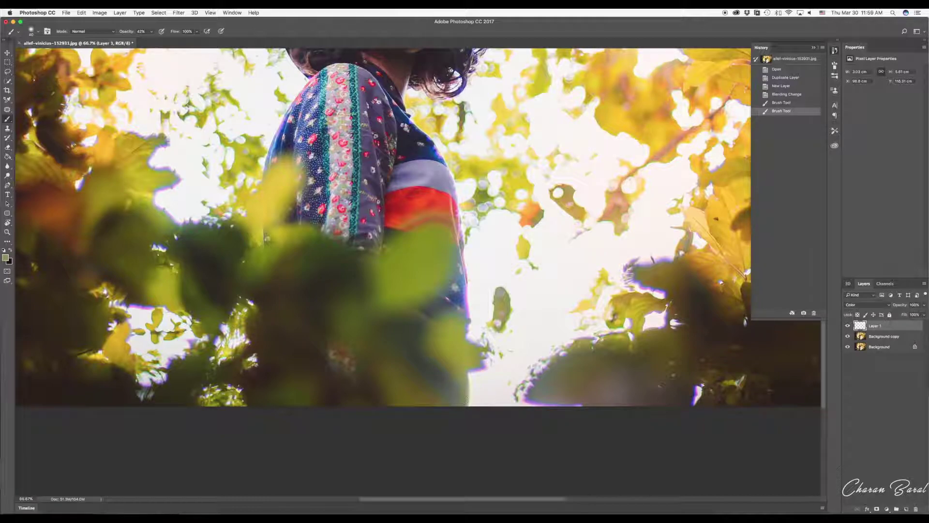
mouse_move(466, 400)
mouse_down()
mouse_move(463, 378)
mouse_move(479, 366)
mouse_up()
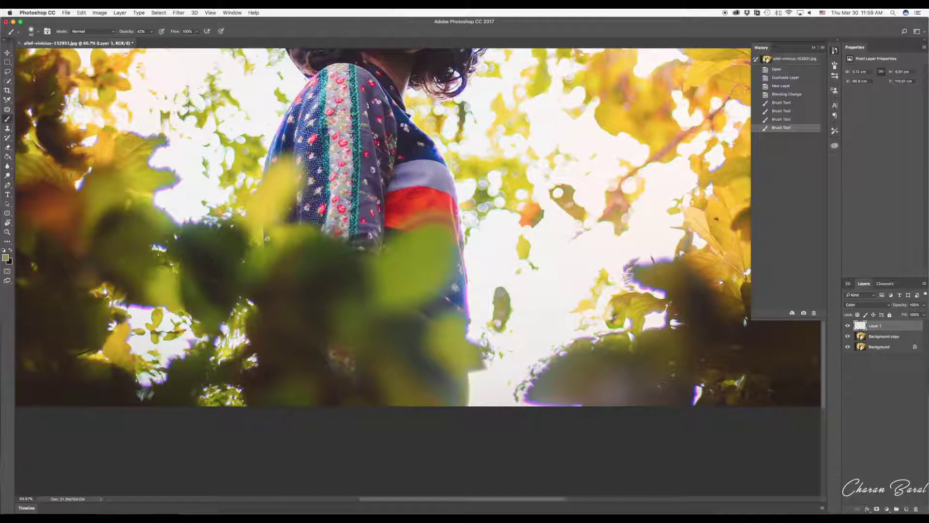
drag(478, 346, 468, 336)
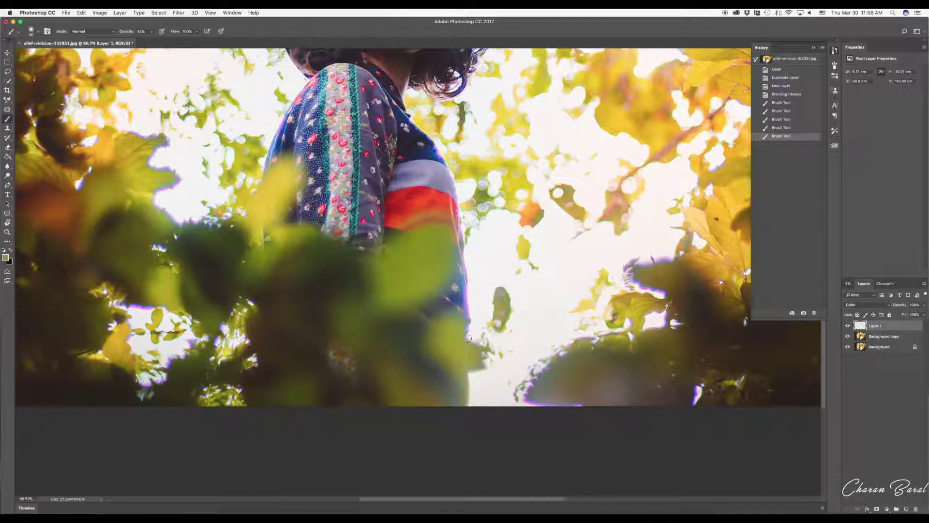
drag(476, 349, 467, 315)
drag(466, 312, 462, 334)
drag(461, 339, 466, 273)
mouse_move(463, 310)
mouse_down()
mouse_move(462, 290)
mouse_move(461, 299)
mouse_up()
- Paint the sampled colour over the lower-right bush
drag(532, 367, 551, 358)
drag(557, 360, 576, 349)
drag(523, 387, 532, 373)
drag(580, 348, 600, 341)
drag(527, 399, 591, 387)
drag(550, 363, 581, 358)
drag(629, 382, 668, 385)
drag(677, 387, 726, 382)
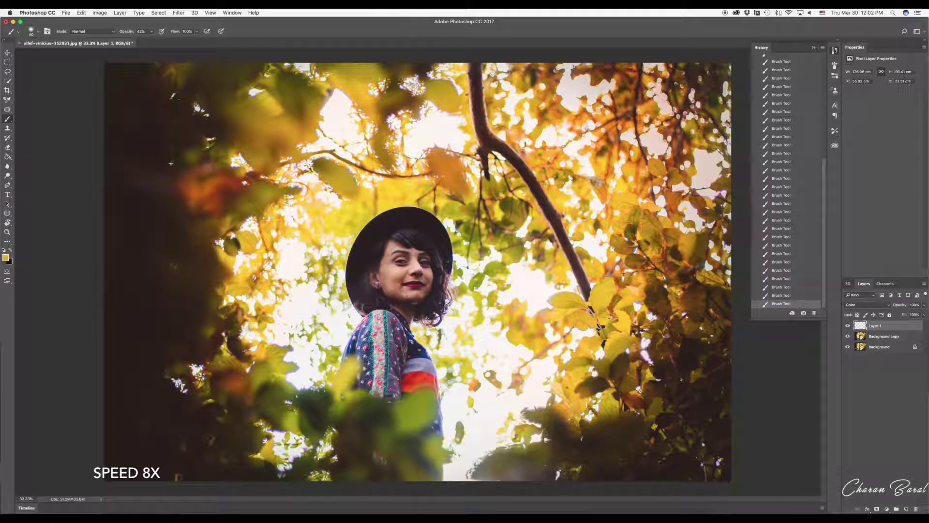
- At 66% opacity, paint a sampled bright yellow over the upper-left foliage
key(6)
key(6)
key(x)
key(x)
key(x)
alt+click(725, 200)
alt+click(643, 317)
drag(326, 188, 284, 158)
- Paint sampled olive and dark brown colours over the lower foliage
alt+click(294, 424)
drag(295, 423, 330, 426)
alt+click(330, 426)
drag(688, 457, 722, 463)
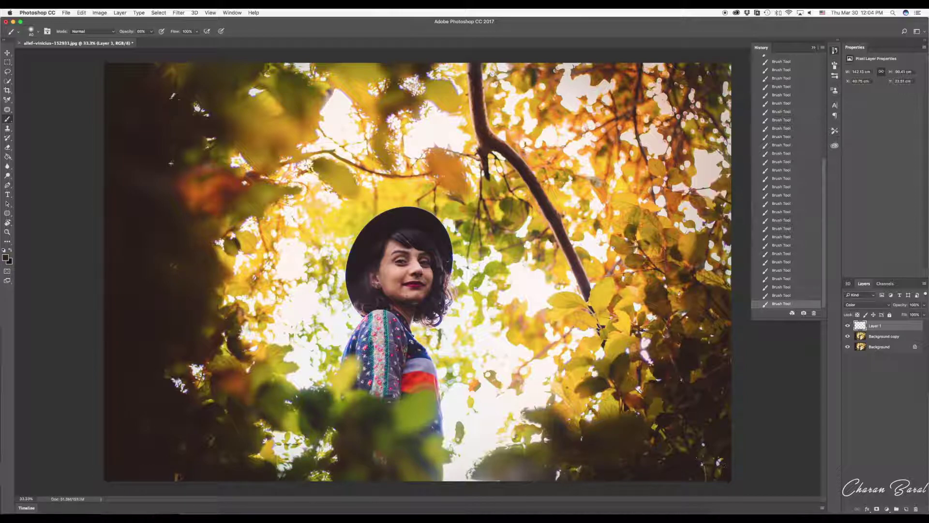
alt+click(731, 210)
- Toggle Layer 1 to compare before and after, then select Background copy
click(848, 326)
click(847, 326)
click(848, 326)
click(848, 326)
click(848, 326)
click(881, 340)
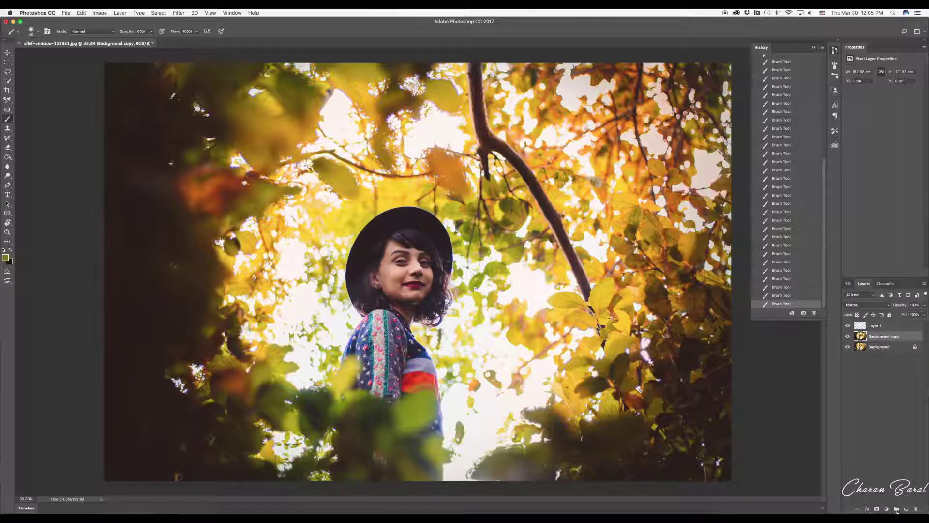
- Add Layer 2 on top and fill the whole canvas with black in Normal mode
click(878, 325)
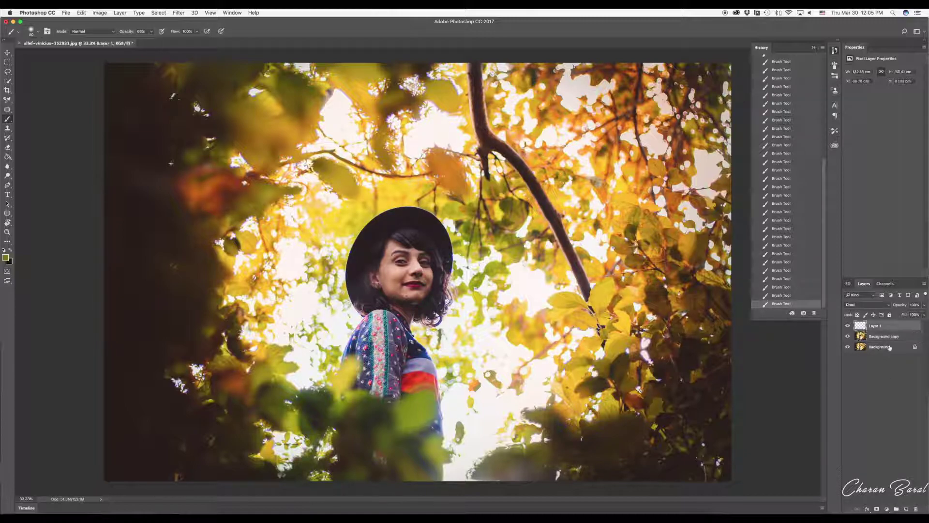
click(907, 510)
click(7, 62)
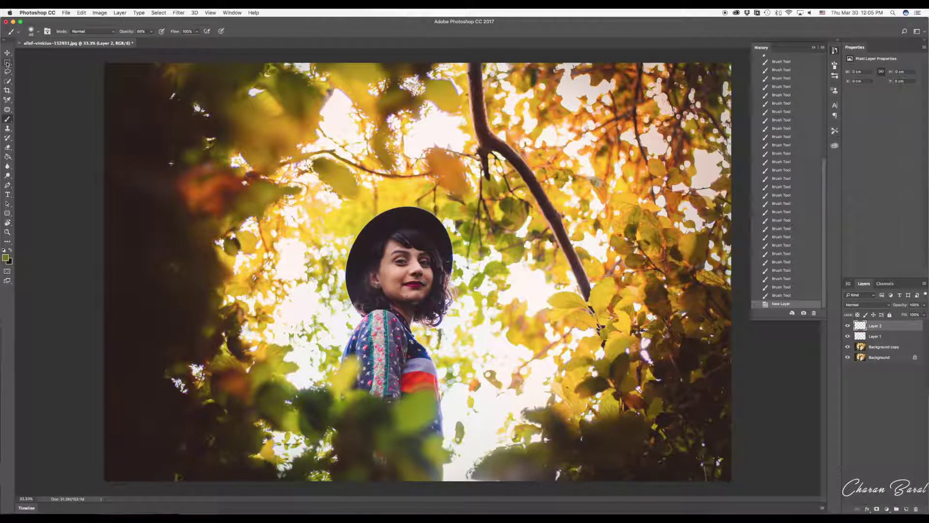
drag(103, 65, 731, 480)
right_click(463, 267)
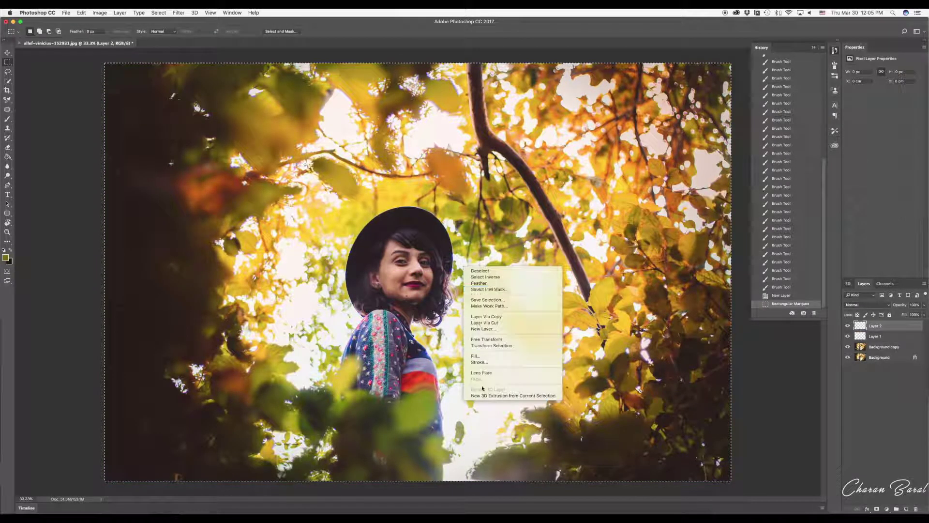
click(489, 356)
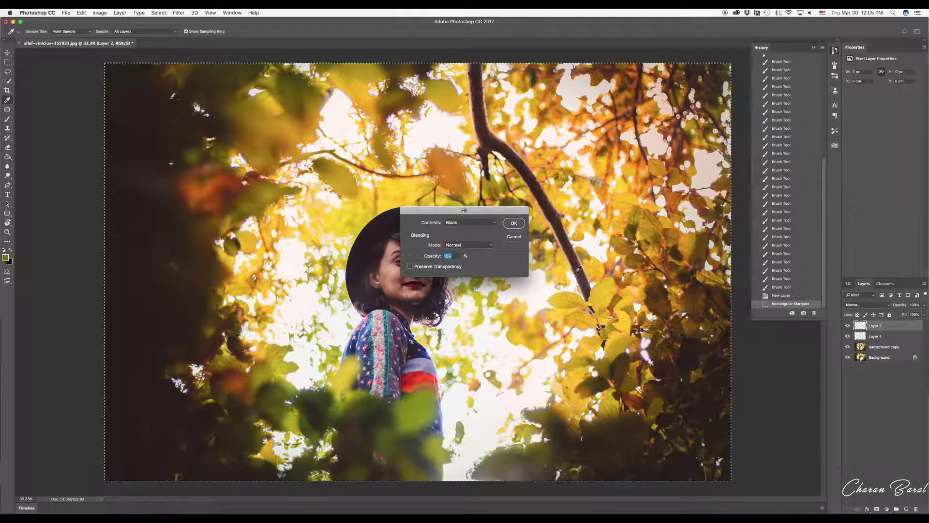
click(481, 246)
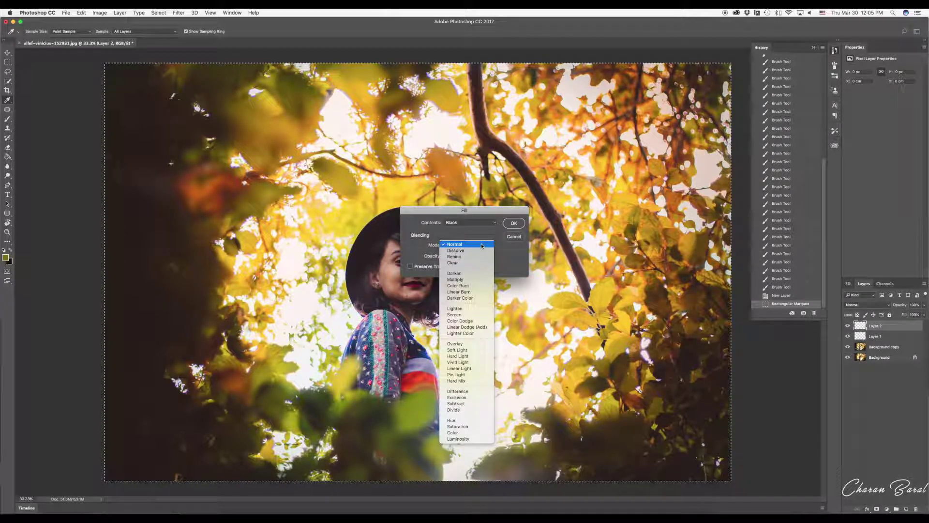
click(482, 245)
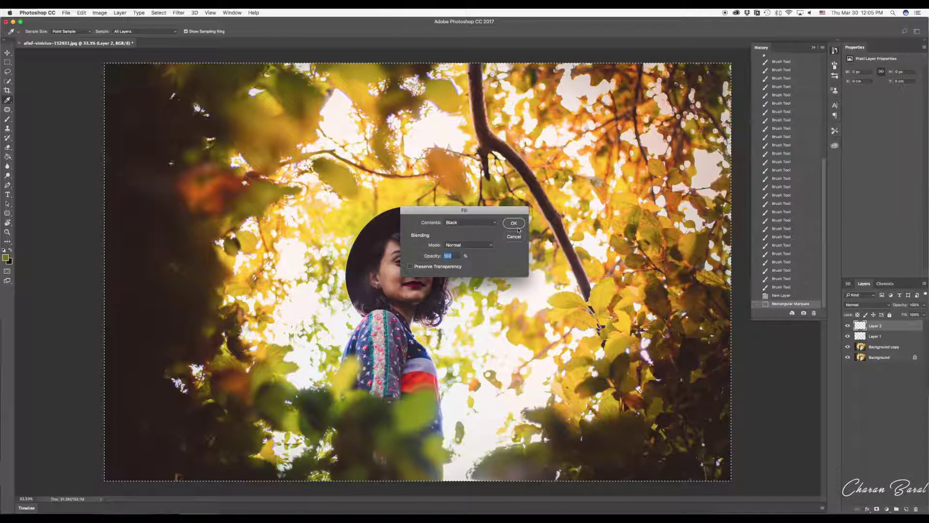
key(Return)
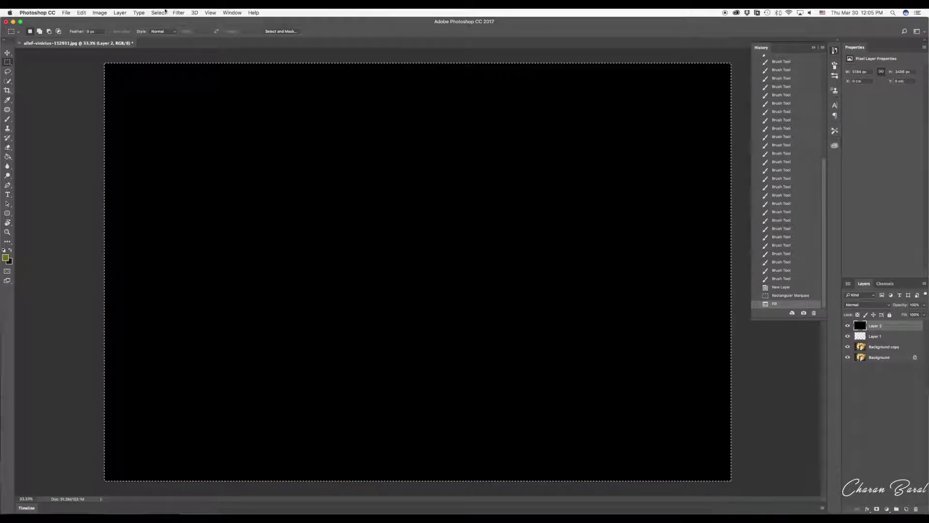
- Apply a Lens Flare filter at the upper right using the 50-300mm Zoom lens type
click(179, 13)
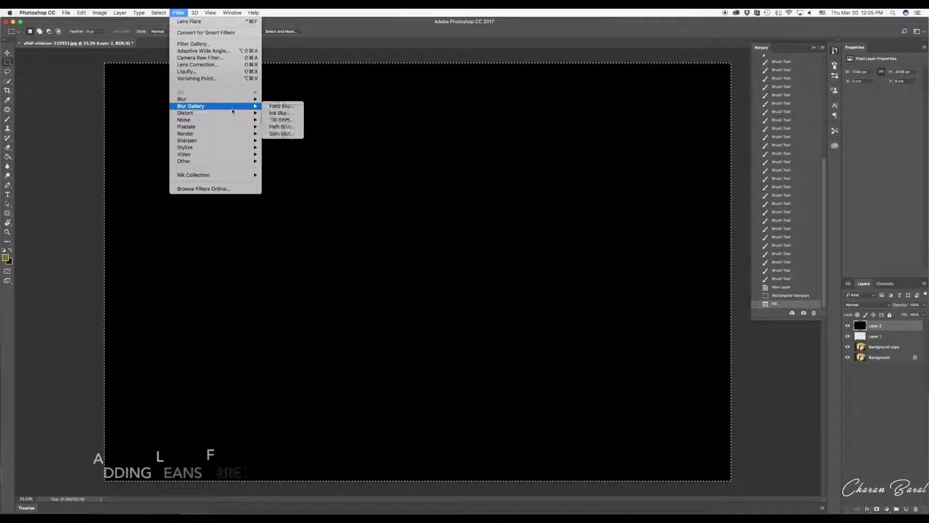
mouse_move(186, 133)
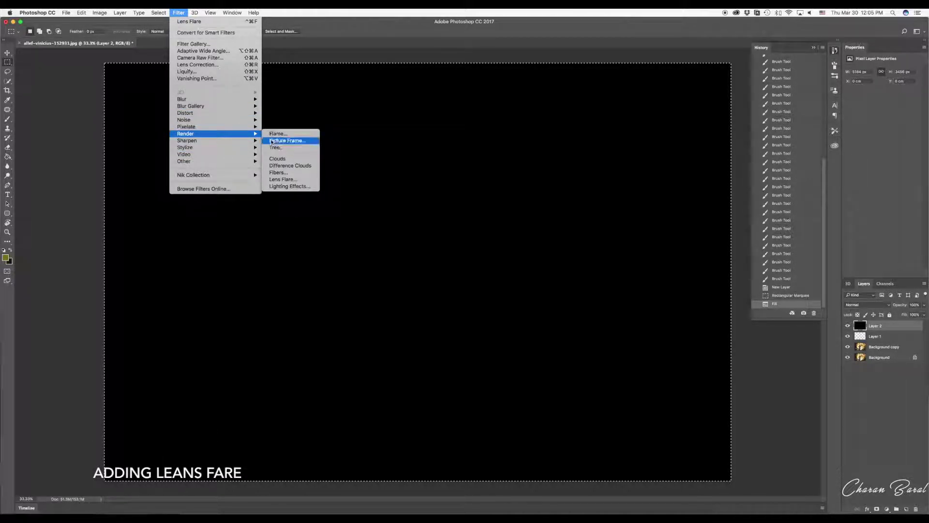
click(283, 180)
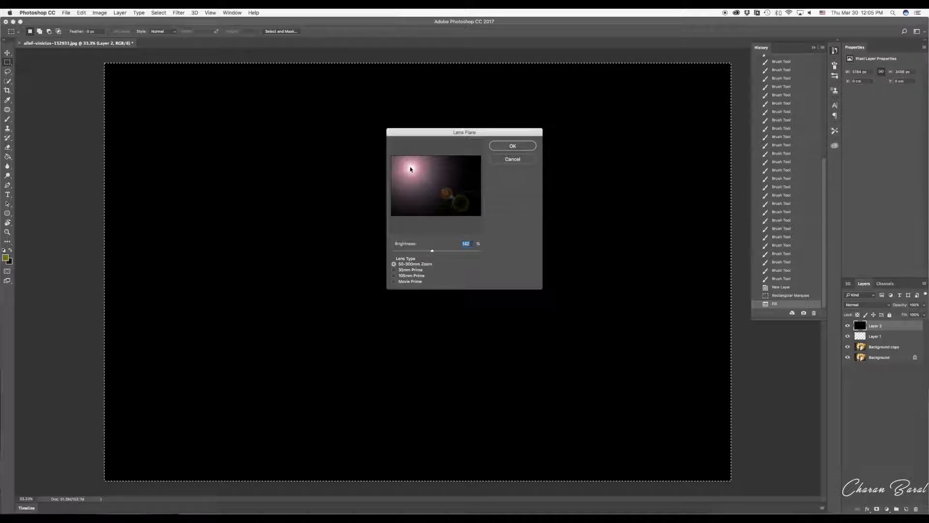
click(447, 168)
drag(449, 169, 460, 171)
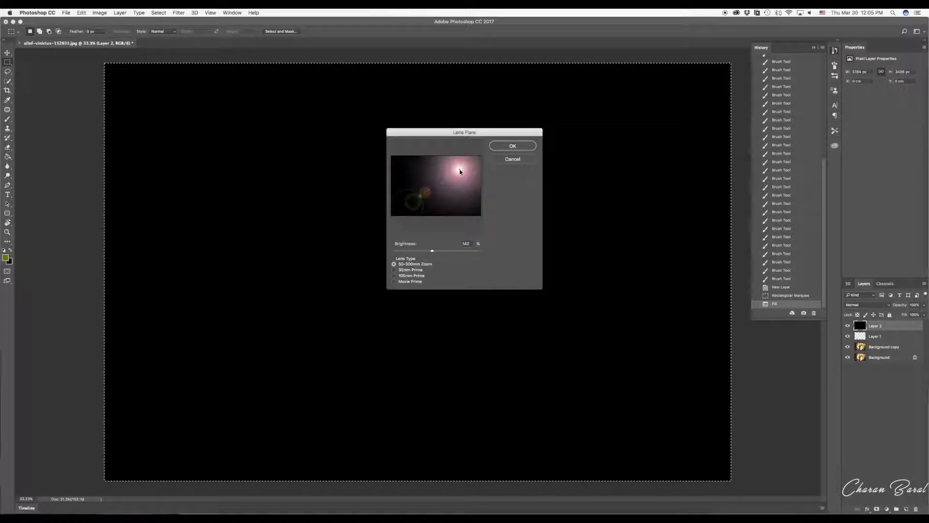
click(394, 270)
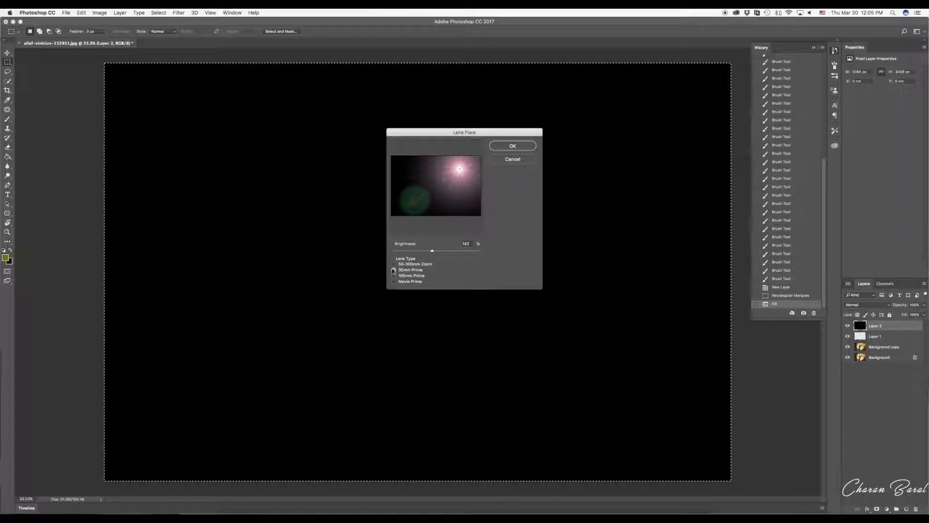
click(394, 264)
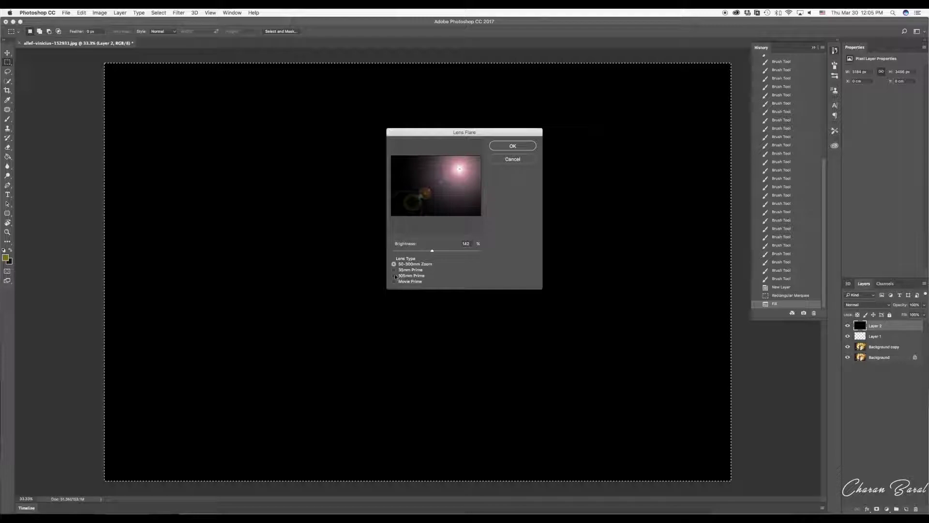
click(393, 275)
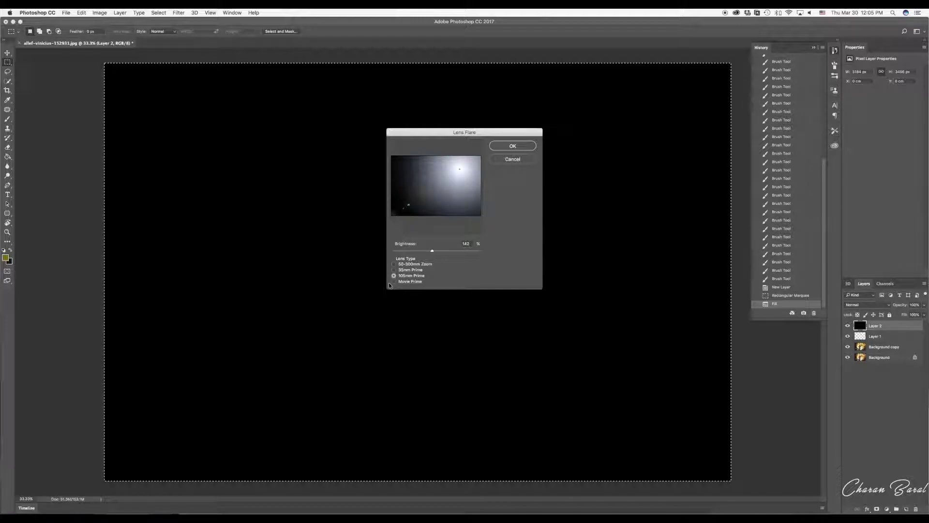
click(393, 282)
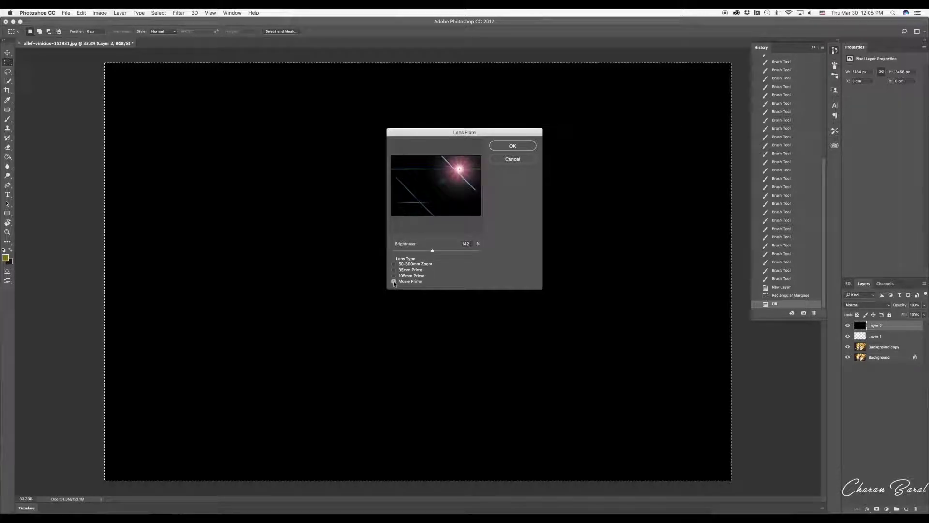
click(393, 276)
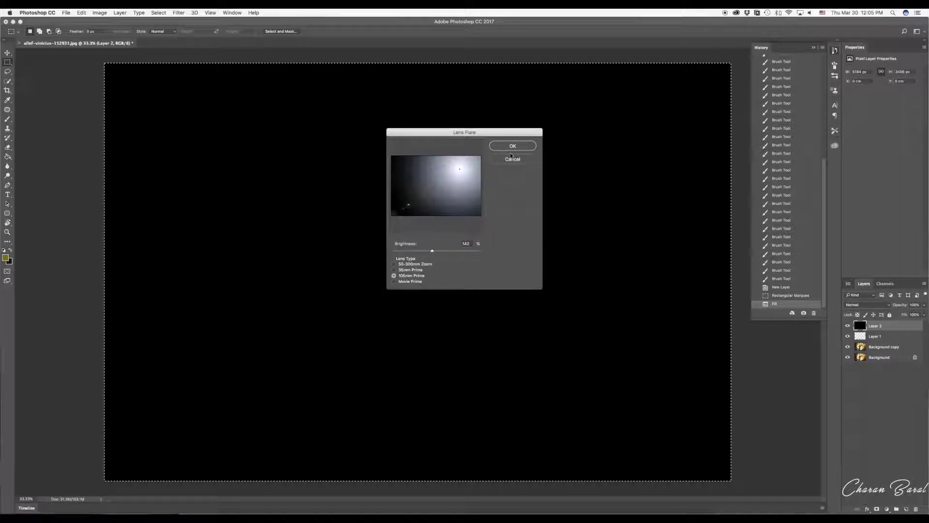
click(394, 264)
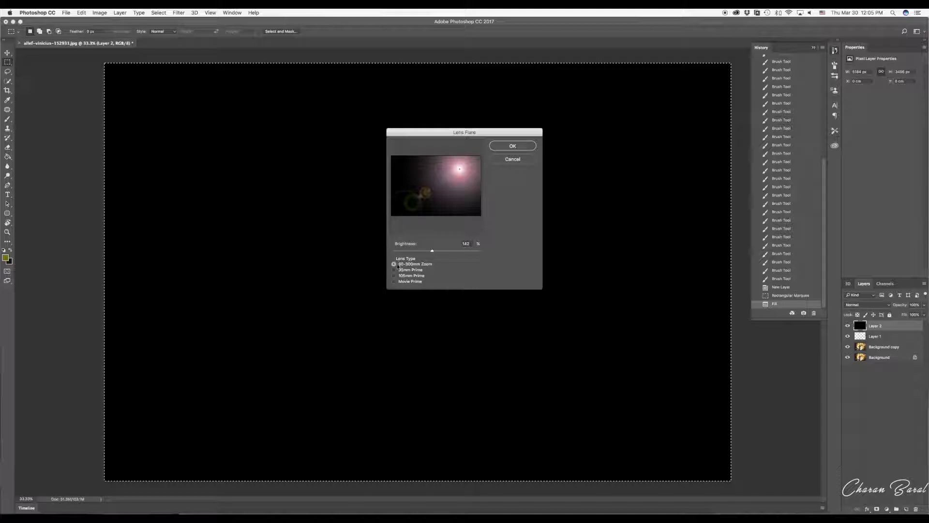
click(512, 146)
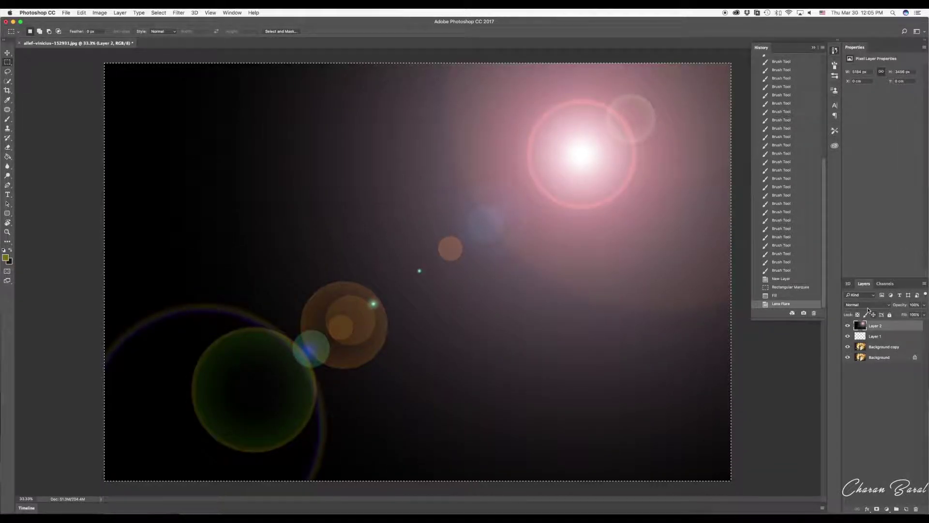
- Set Layer 2 to Screen blend mode and toggle its visibility to compare
click(866, 304)
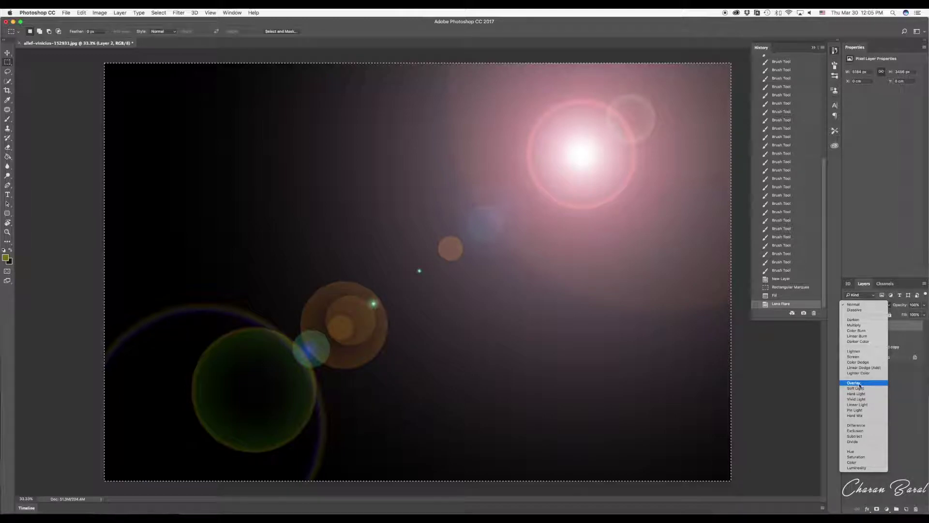
click(854, 357)
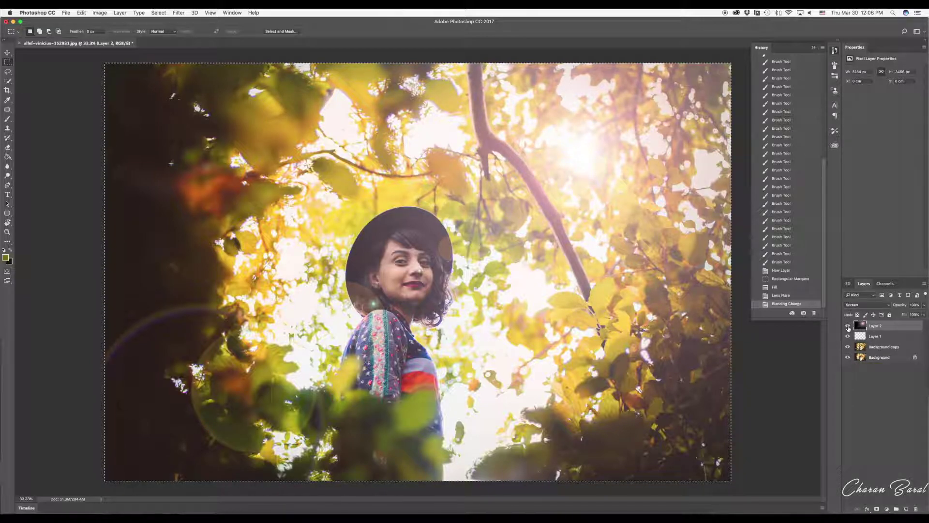
click(848, 326)
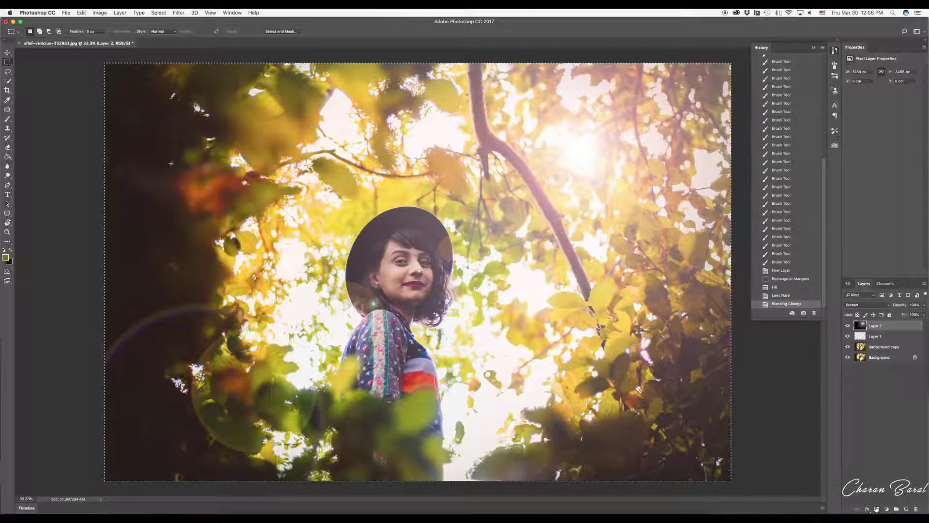
- Add a mask to Layer 2 and paint out the haze over face, hat and shoulder with a 700 px brush
click(877, 509)
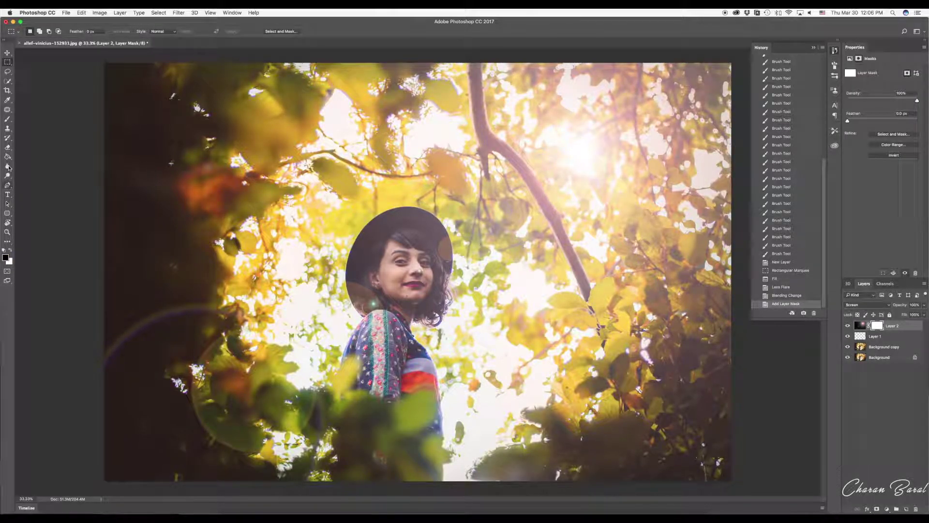
click(8, 119)
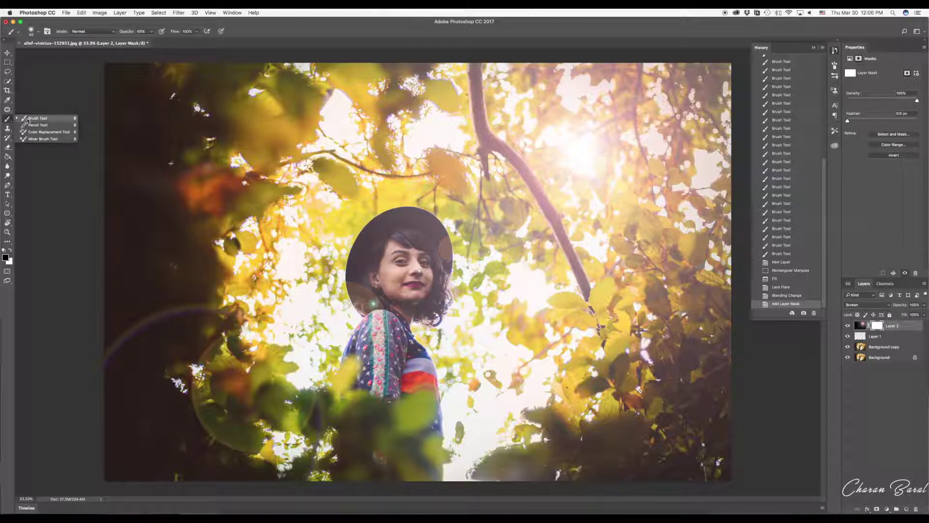
click(29, 120)
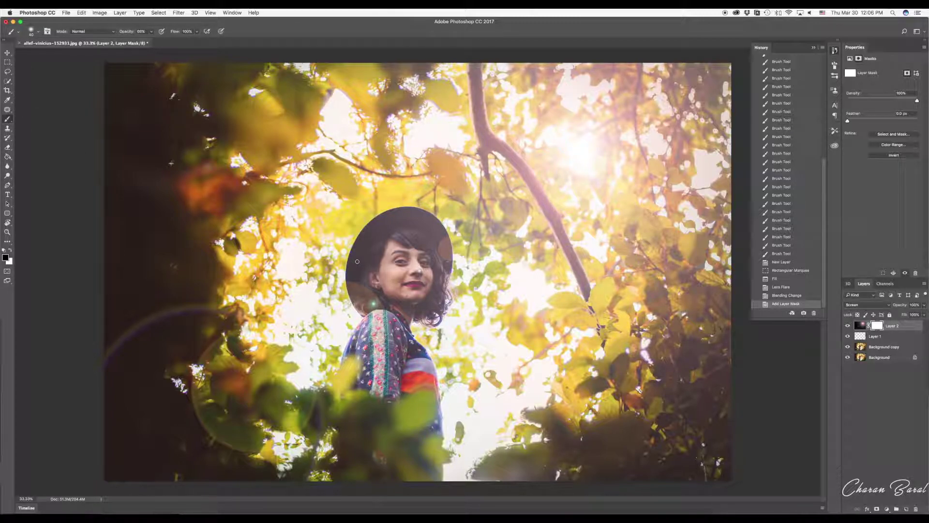
key(bracketright)
key(bracketright)
key(bracketright)
mouse_move(399, 255)
mouse_down()
mouse_move(431, 256)
mouse_move(312, 328)
mouse_up()
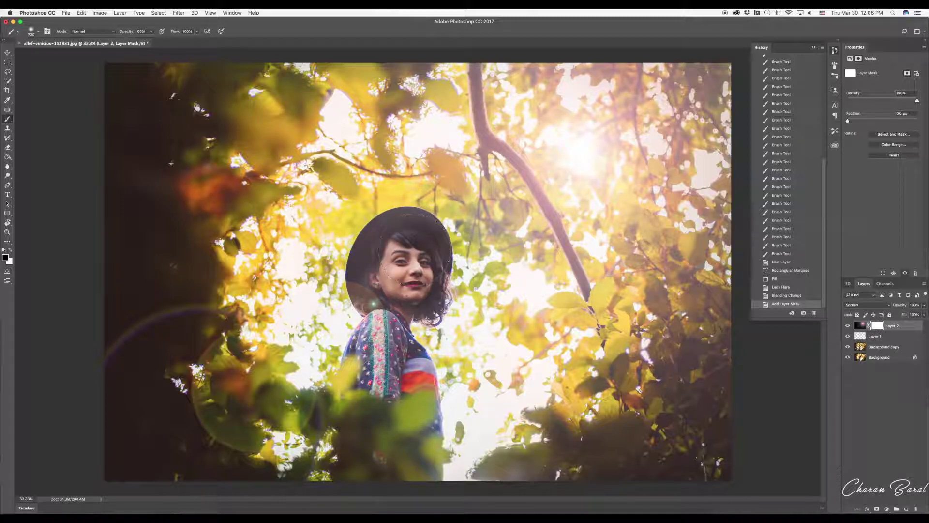
mouse_move(312, 328)
mouse_down()
mouse_move(361, 290)
mouse_move(386, 313)
mouse_up()
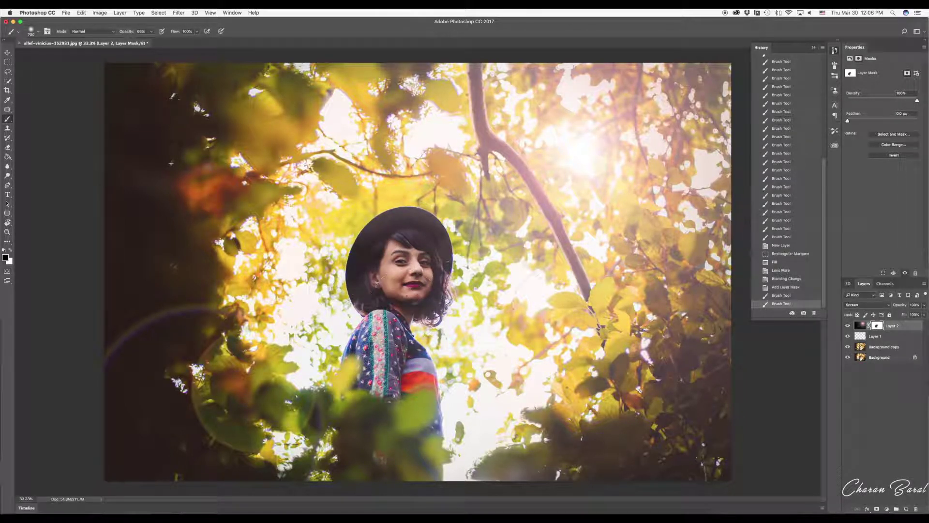
click(860, 326)
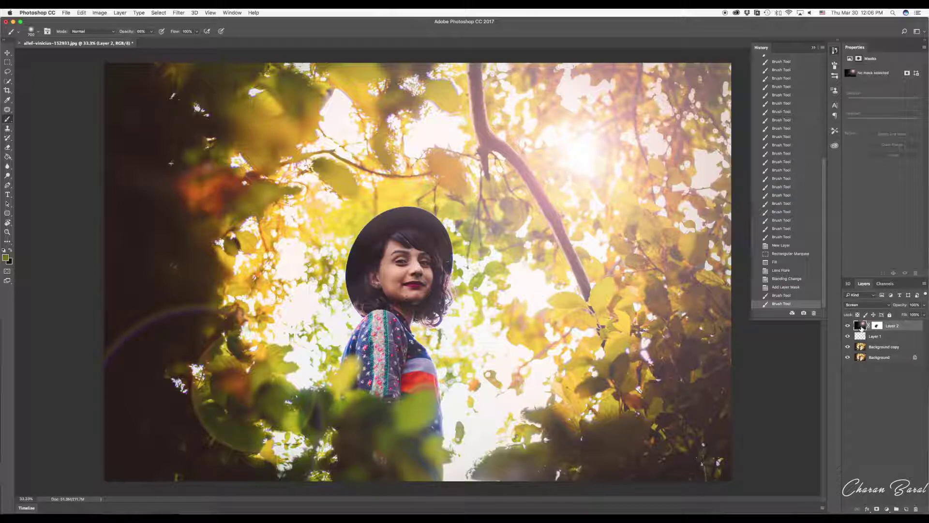
click(887, 509)
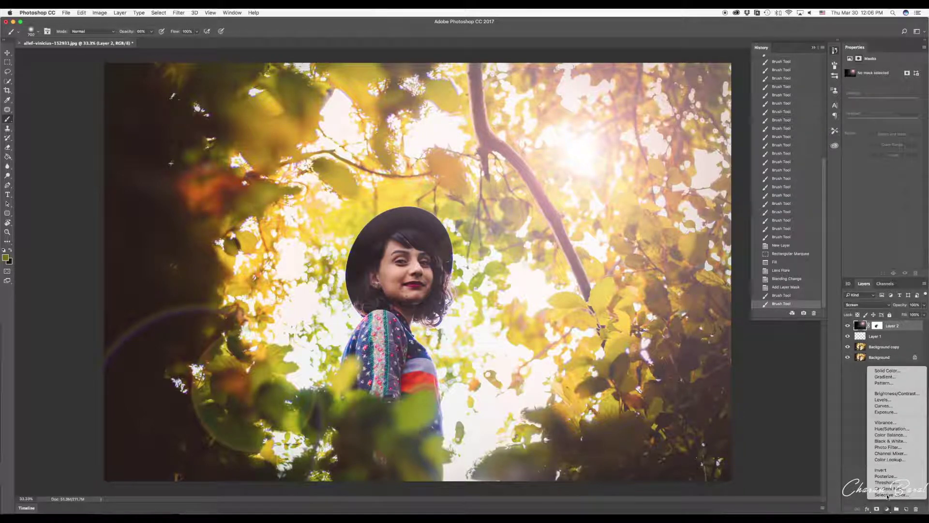
- Add a Hue/Saturation adjustment clipped to Layer 2 with Saturation at -100
click(893, 429)
alt+click(864, 330)
mouse_move(882, 96)
mouse_down()
mouse_move(851, 95)
mouse_move(874, 92)
mouse_up()
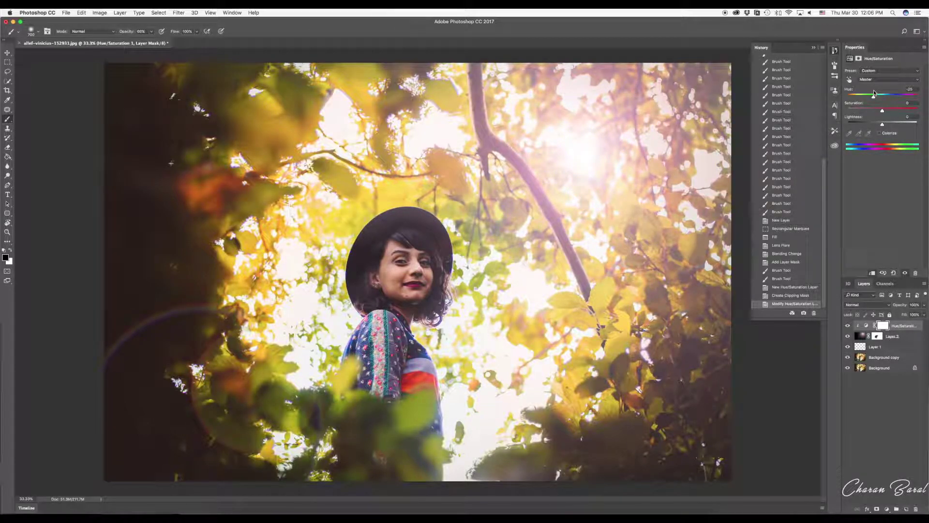
drag(881, 109, 922, 103)
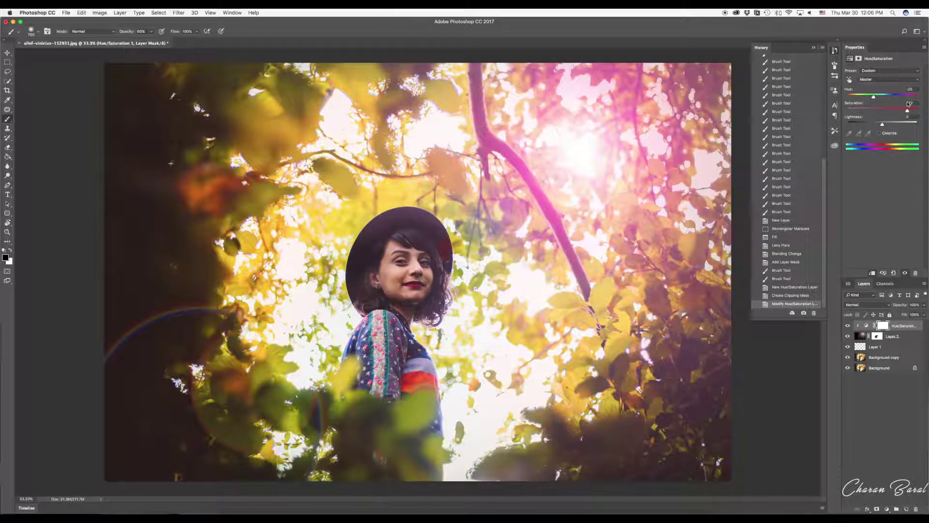
drag(922, 103, 880, 103)
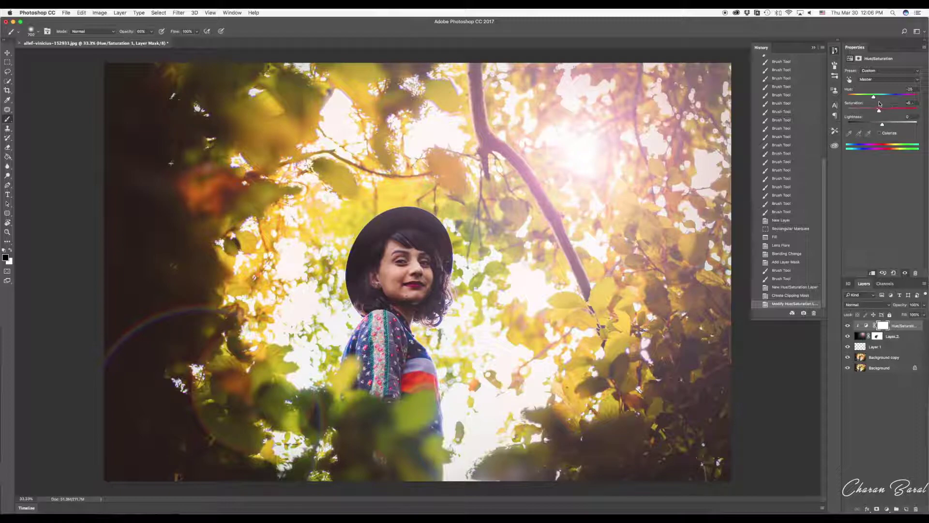
drag(880, 103, 848, 101)
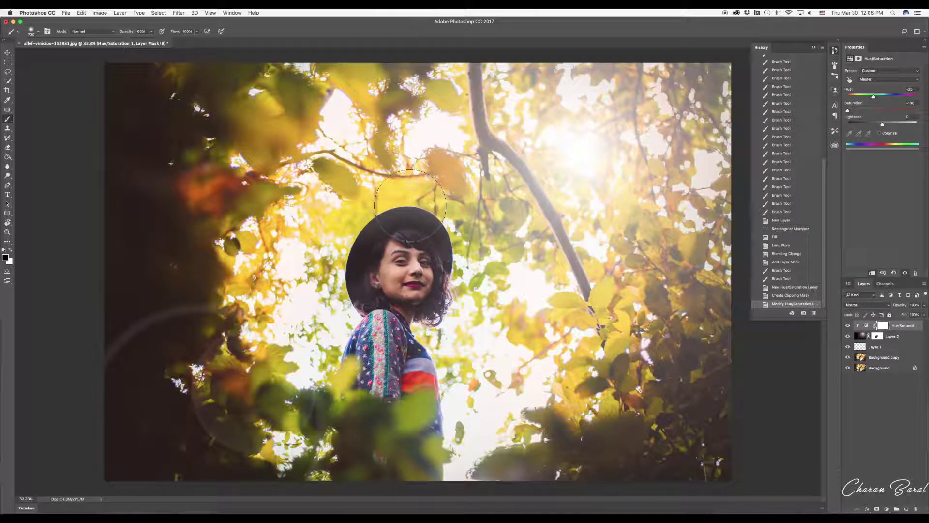
- Select all layers from Hue/Saturation down to Background copy
click(887, 420)
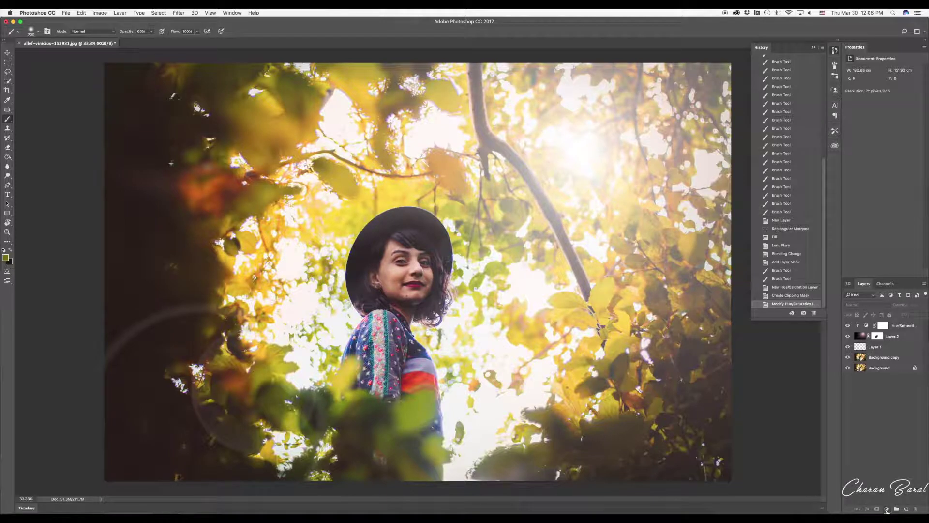
click(887, 509)
click(848, 446)
click(897, 331)
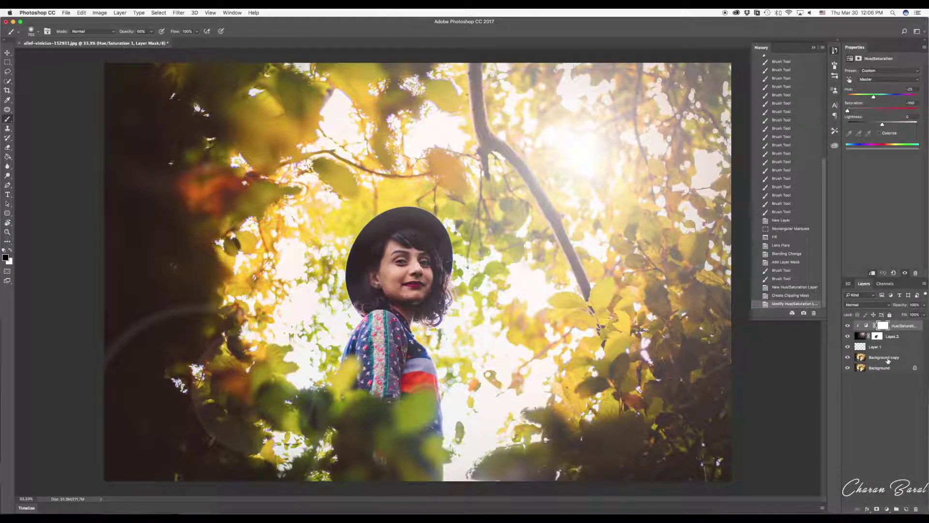
drag(895, 341, 775, 347)
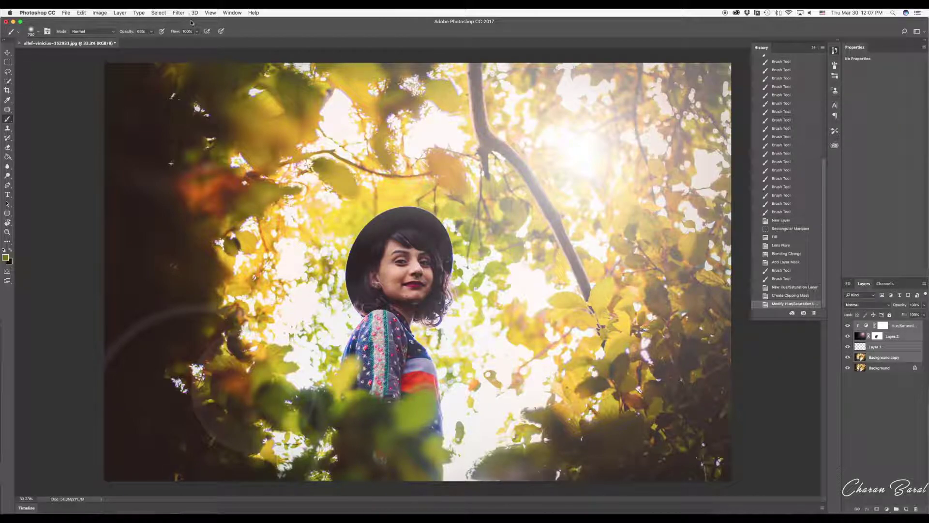
- Group the selected layers into Group 1 and duplicate it as Group 1 copy
click(153, 12)
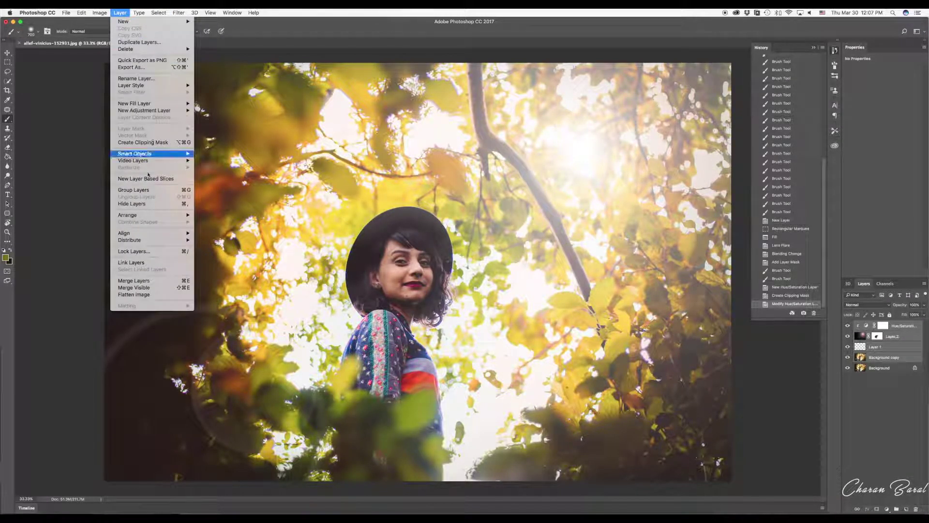
click(141, 189)
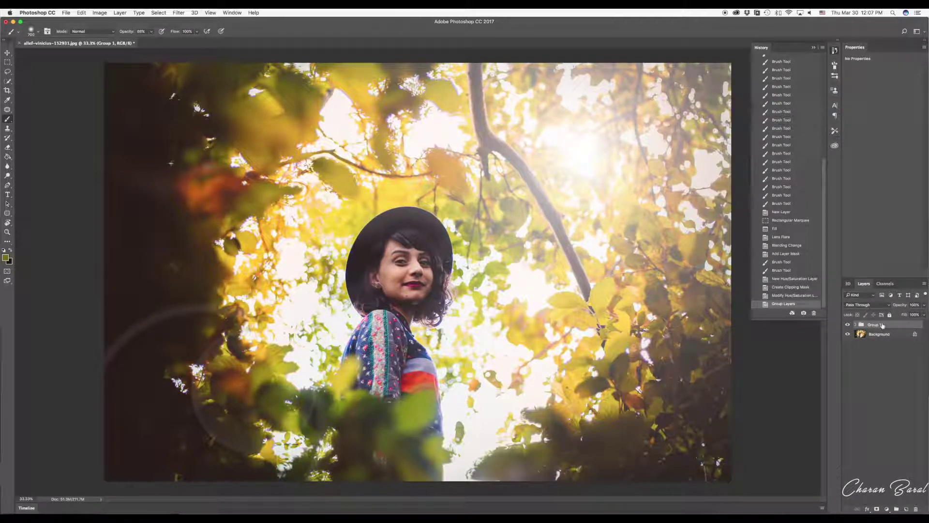
right_click(882, 326)
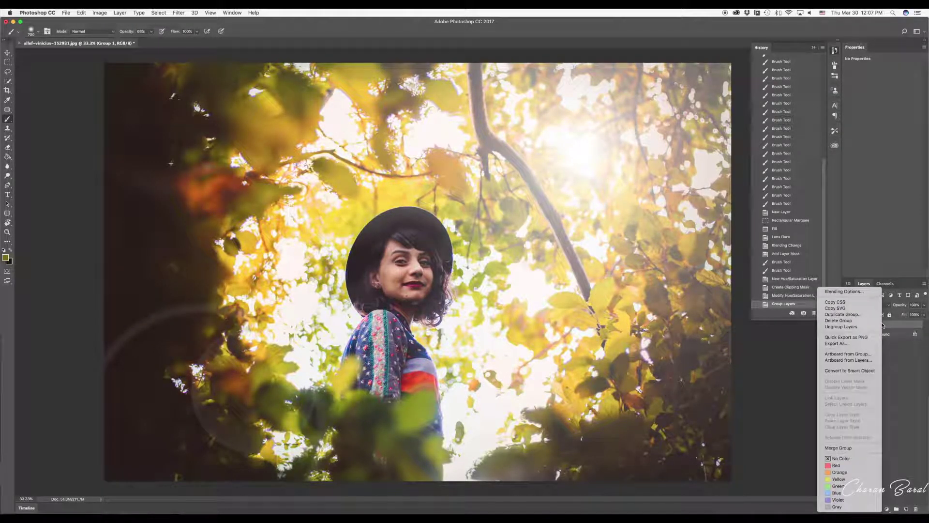
click(842, 315)
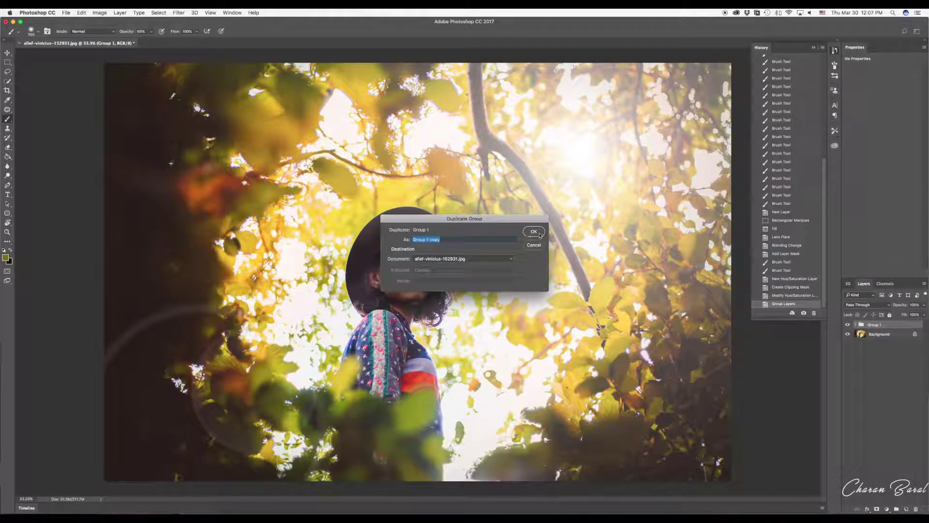
click(534, 232)
- Merge Group 1 copy into a single pixel layer
right_click(882, 325)
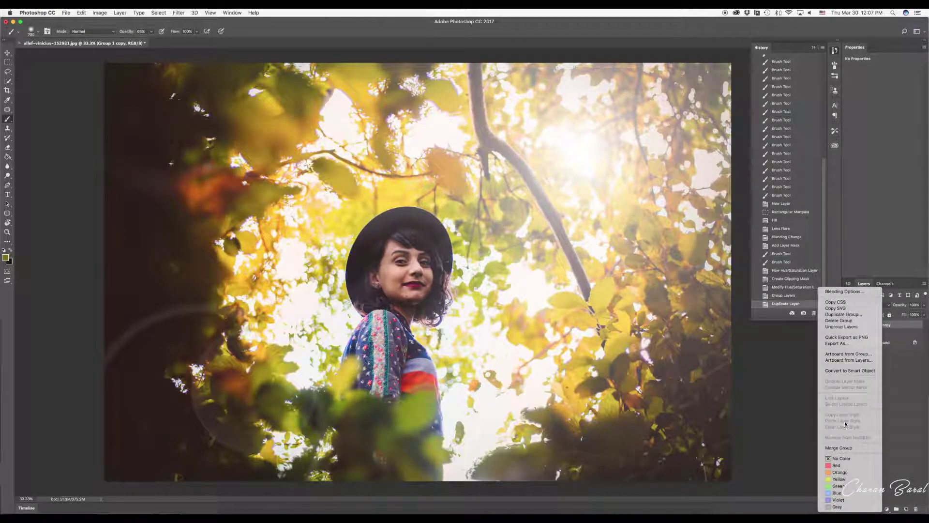
click(847, 449)
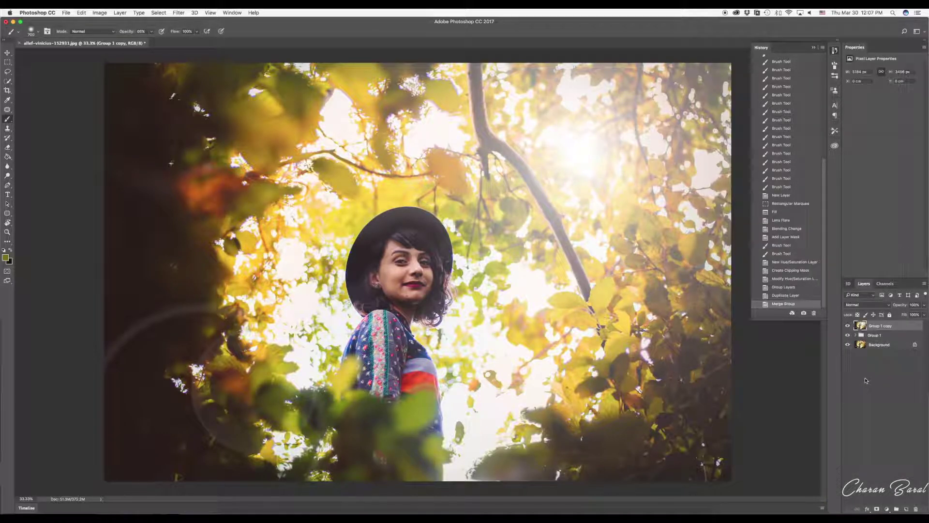
click(176, 13)
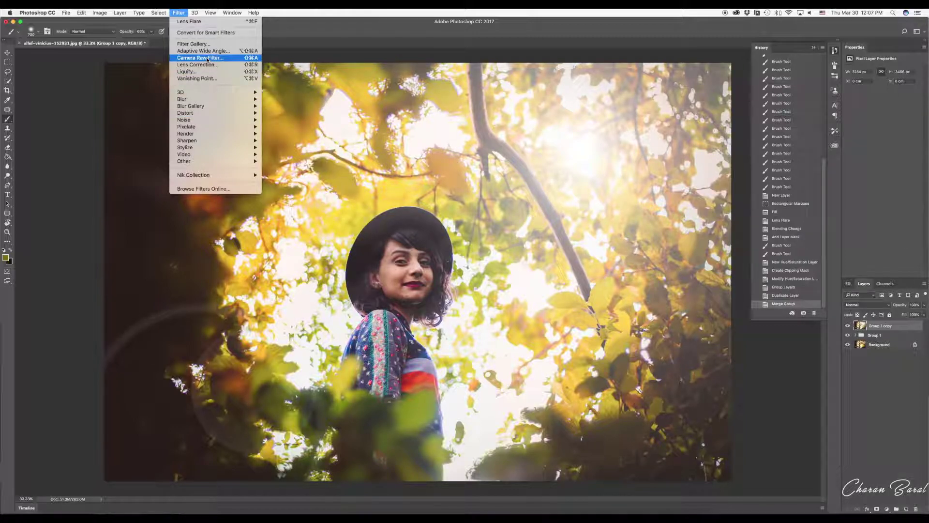
- In Camera Raw Filter, set Highlights to -100 and slightly lower Exposure and Clarity
click(208, 58)
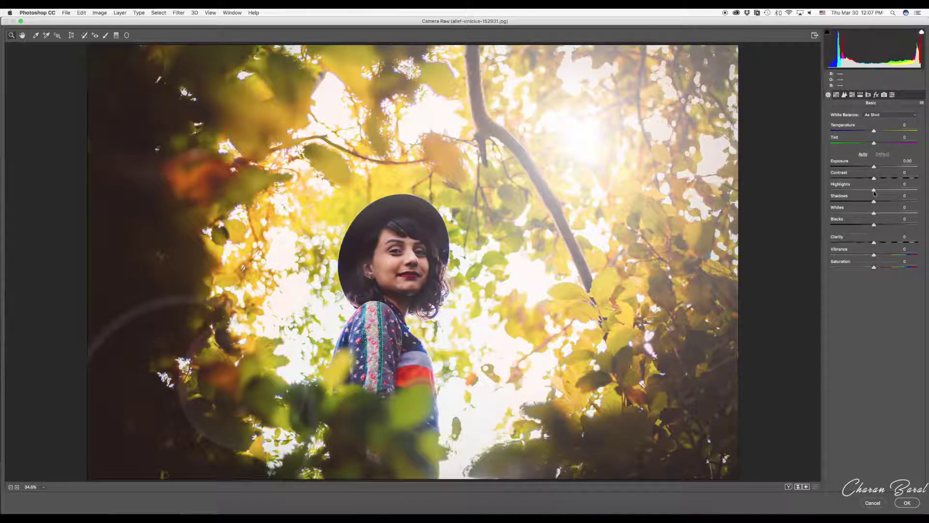
drag(874, 190, 826, 188)
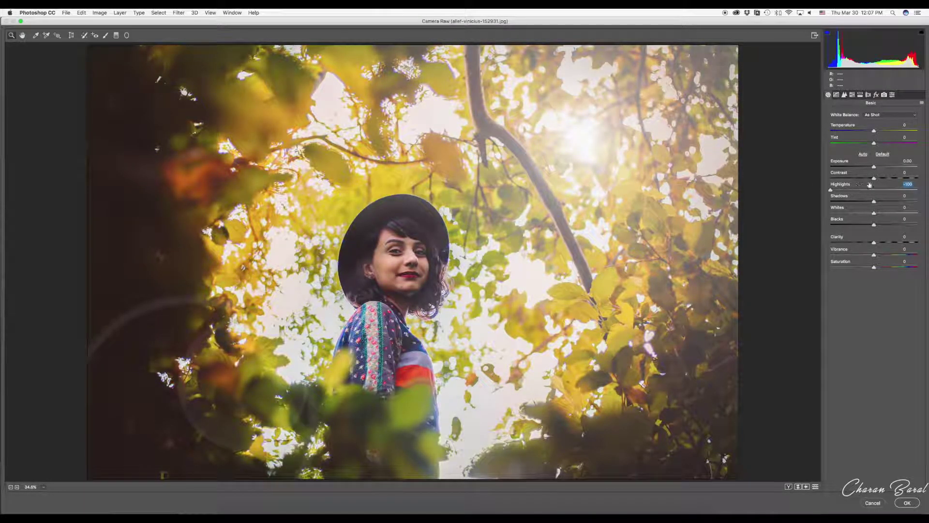
drag(874, 168, 871, 168)
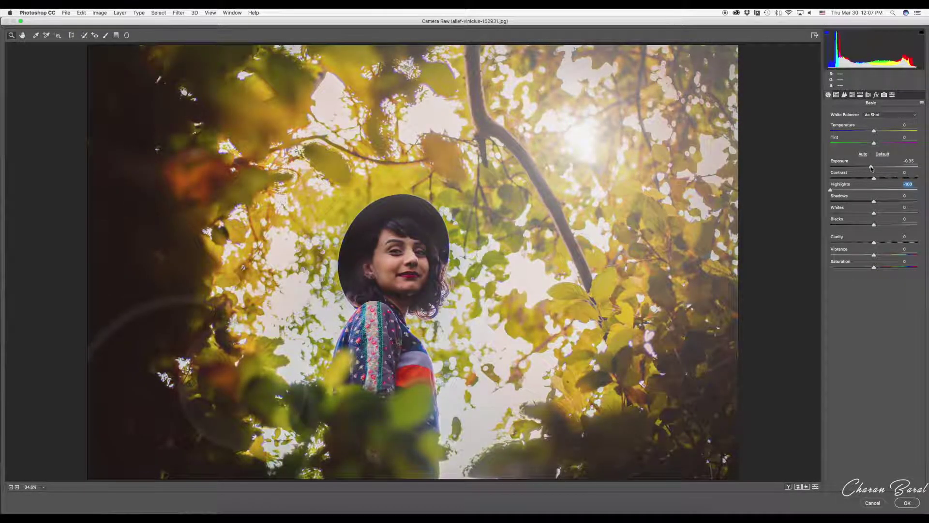
mouse_move(874, 243)
mouse_down()
mouse_move(858, 243)
mouse_move(884, 239)
mouse_move(871, 241)
mouse_up()
drag(871, 240, 871, 239)
- Raise Vibrance to +19, warm the Temperature and push Tint to +23
drag(874, 255, 883, 255)
drag(874, 131, 878, 131)
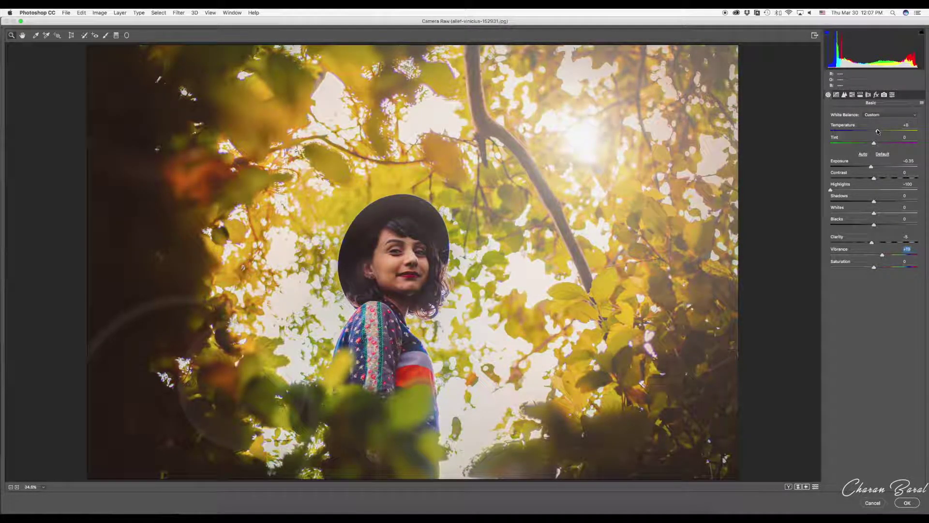
click(878, 131)
mouse_move(873, 144)
mouse_down()
mouse_move(861, 144)
mouse_move(882, 144)
mouse_up()
drag(881, 144, 884, 144)
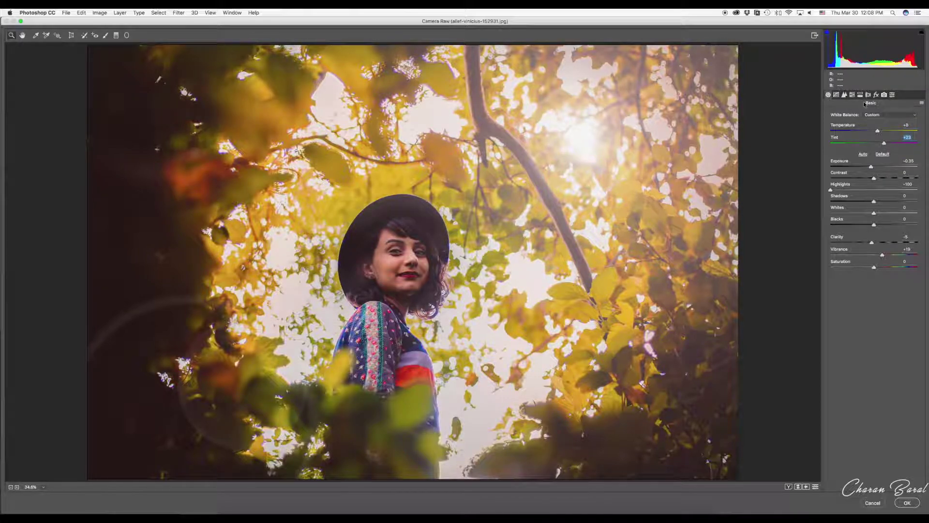
- Darken the corners with a Lens Corrections vignetting amount of -12
click(868, 94)
drag(873, 253, 861, 253)
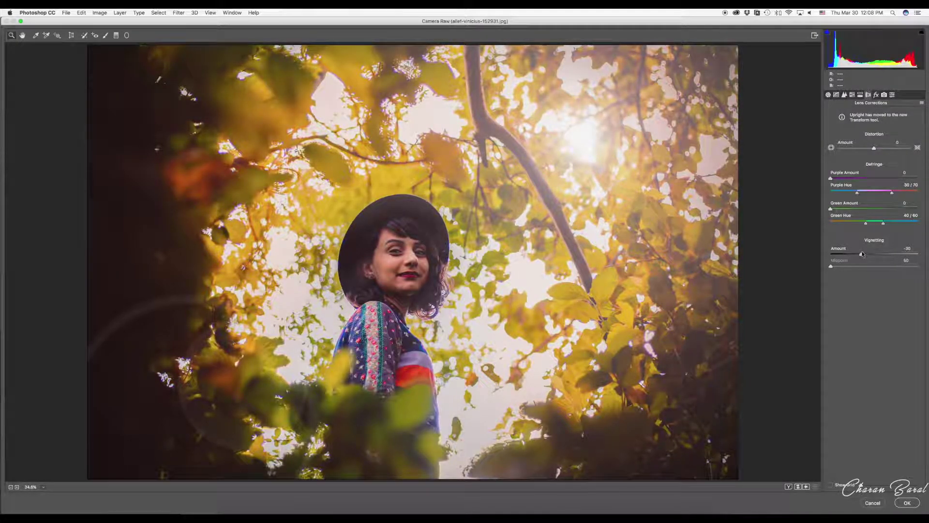
click(844, 95)
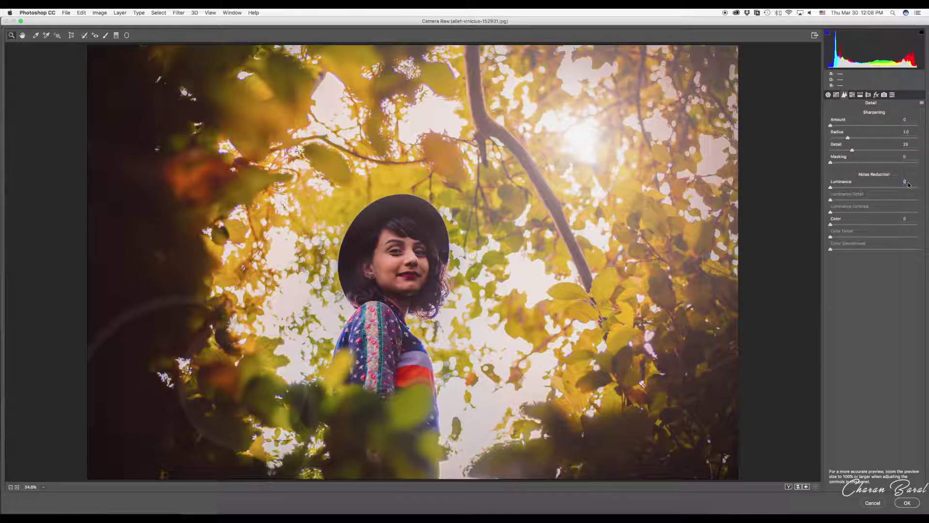
- Set Luminance noise reduction to 1 and shift the Oranges and Yellows hues toward orange
text(1)
click(859, 95)
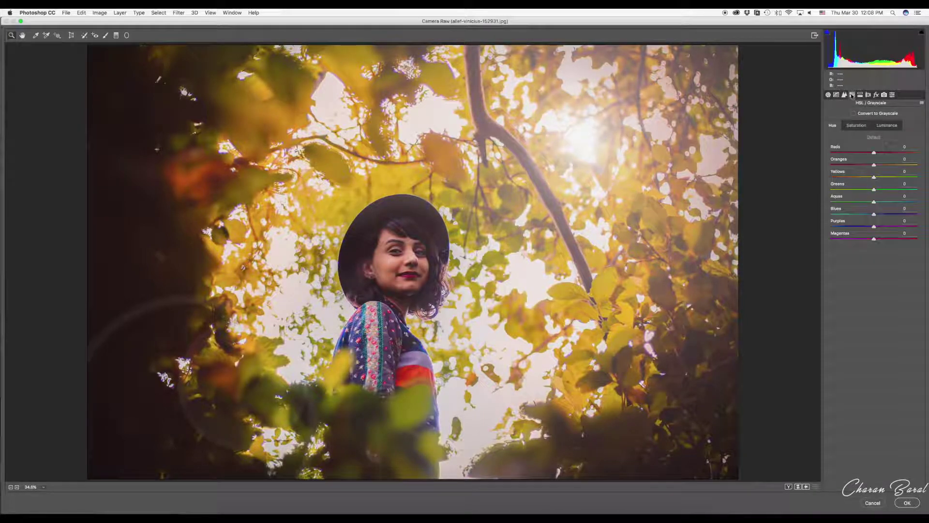
mouse_move(874, 165)
mouse_down()
mouse_move(866, 165)
mouse_move(907, 163)
mouse_move(859, 163)
mouse_move(892, 164)
mouse_up()
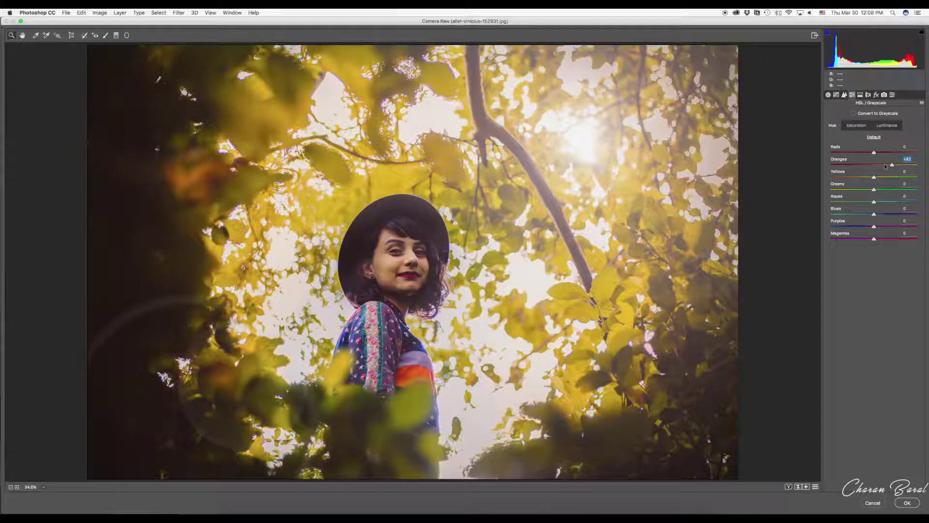
drag(874, 177, 842, 177)
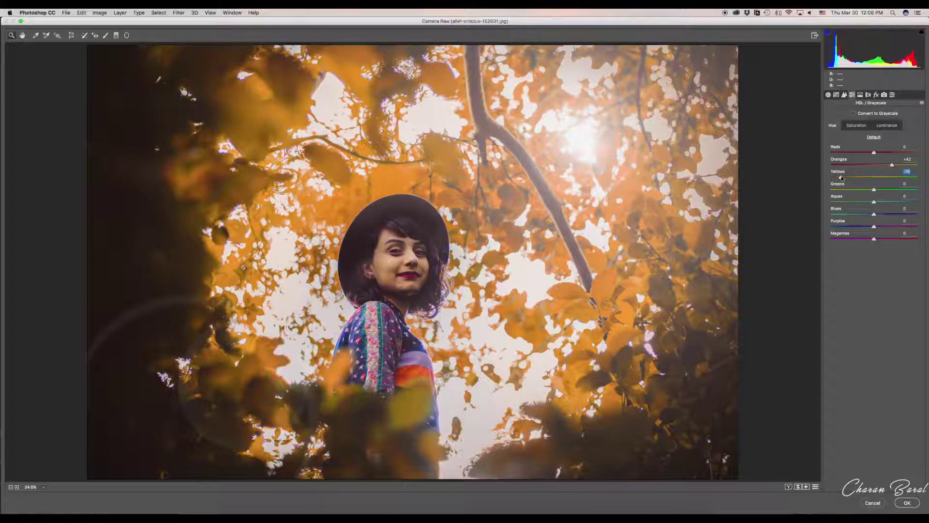
- Shift the Blues, Purples and Magentas hues, then apply the Camera Raw filter
drag(873, 214, 844, 214)
drag(837, 213, 862, 218)
click(862, 218)
mouse_move(874, 227)
mouse_down()
mouse_move(887, 227)
mouse_move(844, 227)
mouse_up()
drag(844, 227, 848, 228)
click(848, 228)
drag(869, 241, 869, 239)
click(866, 238)
click(907, 503)
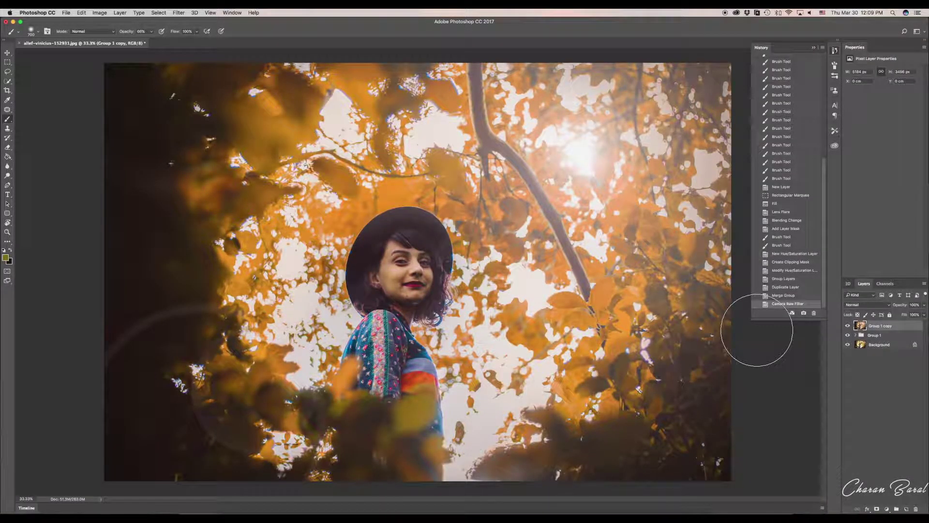
- Hide Group 1 copy to compare, and expand Group 1 in the Layers panel
click(848, 326)
click(856, 335)
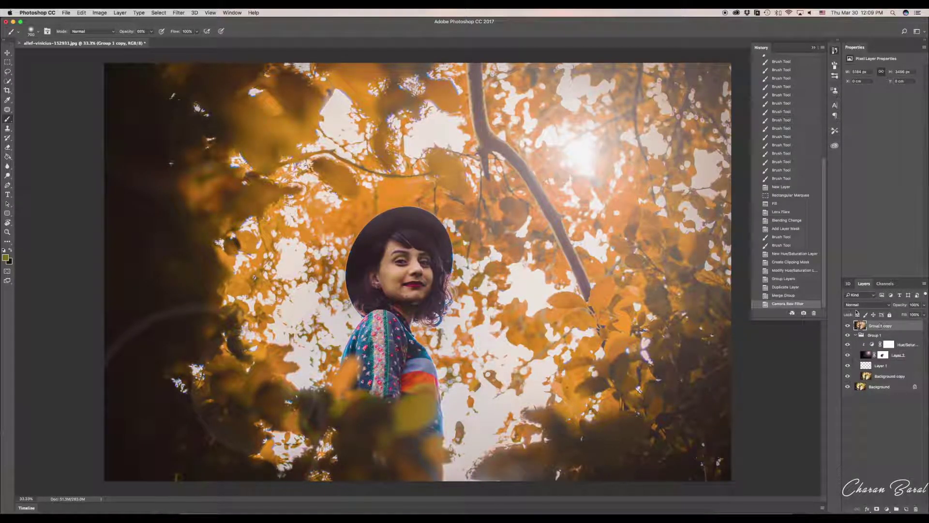
drag(870, 335, 871, 339)
- Add a Gradient Fill layer using the Sepia Antique gradient preset
click(886, 510)
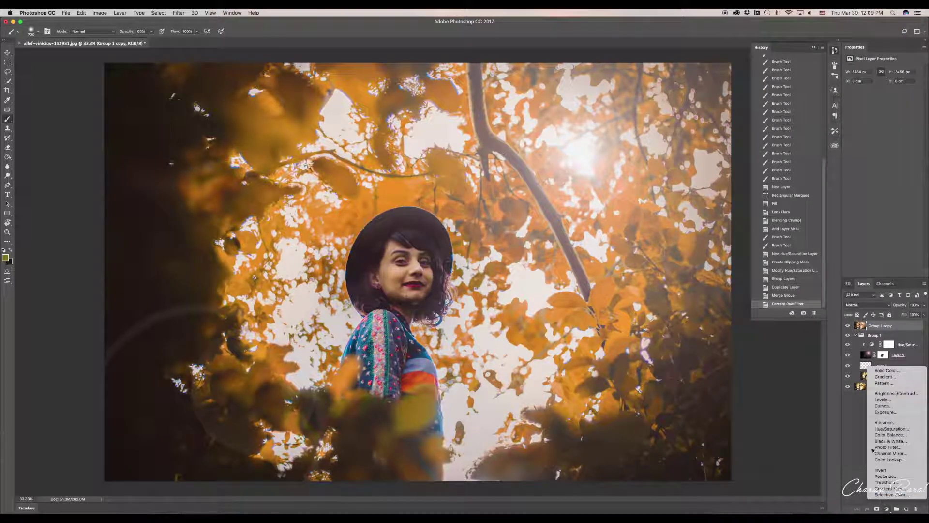
click(885, 377)
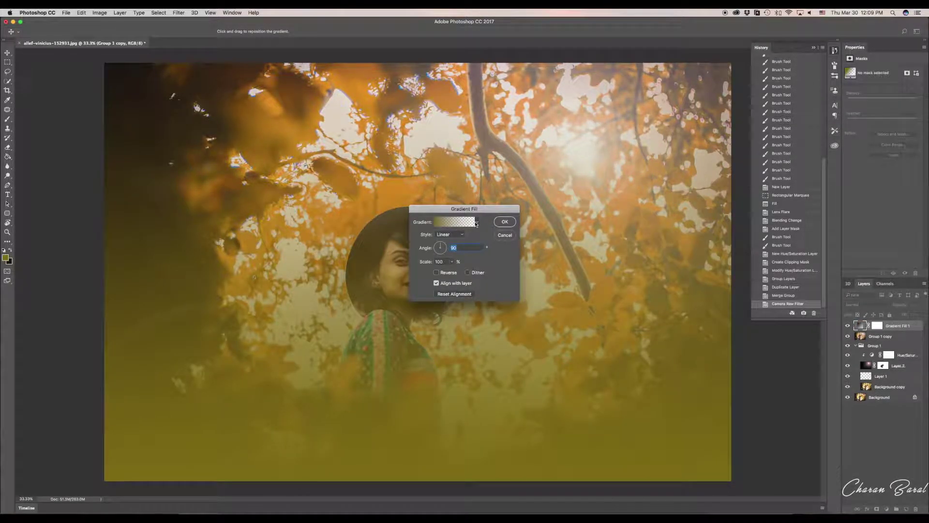
click(440, 226)
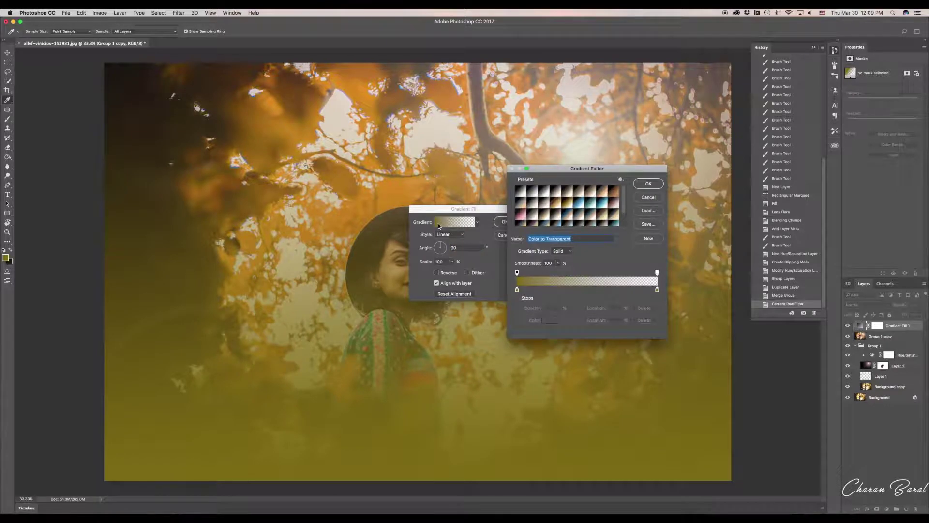
click(614, 193)
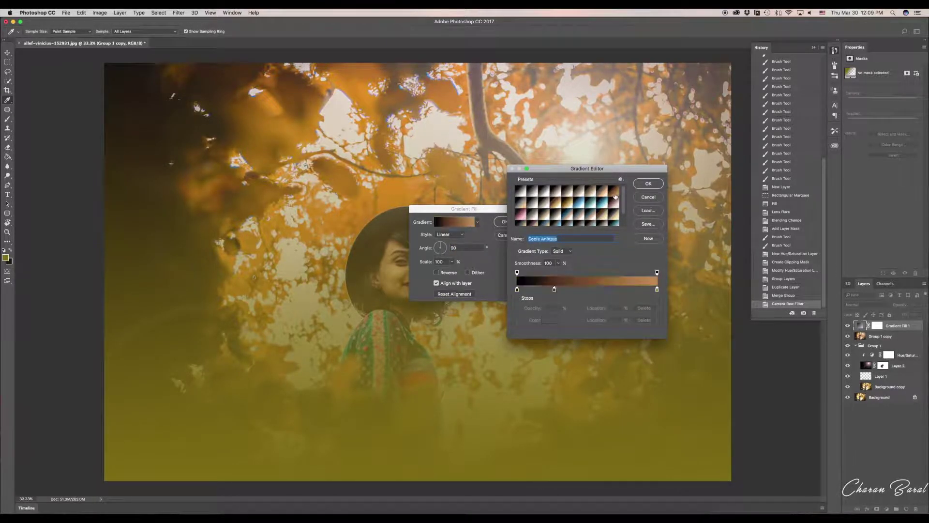
click(659, 183)
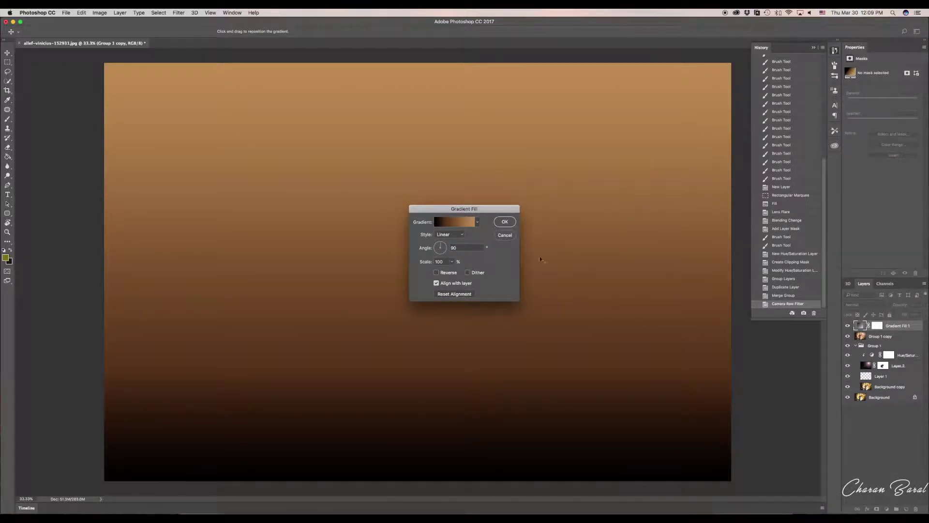
click(503, 221)
- Blend the gradient fill as Soft Light at about 28% opacity
click(853, 305)
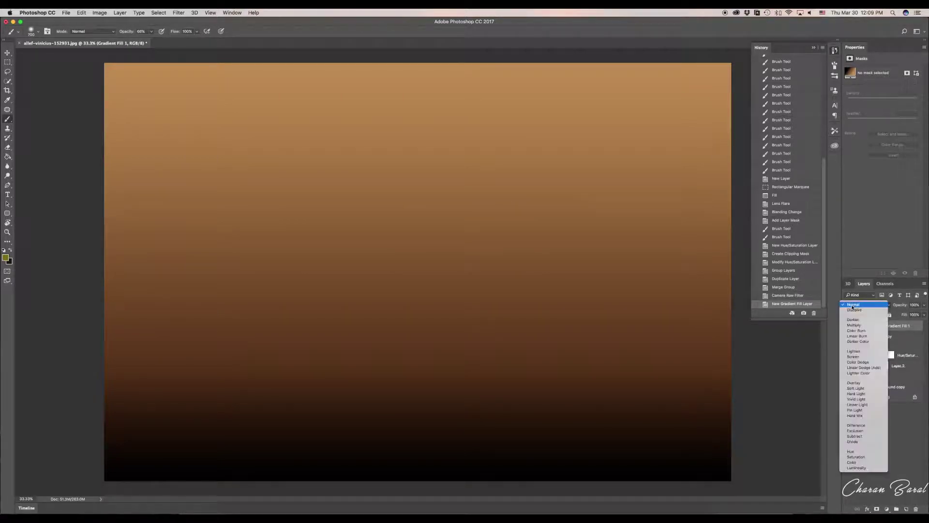
click(855, 388)
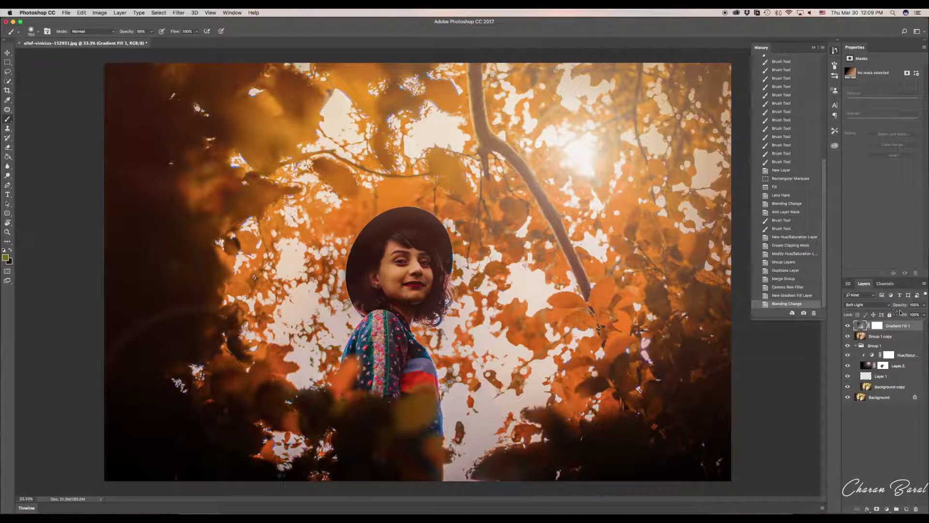
drag(900, 304, 872, 310)
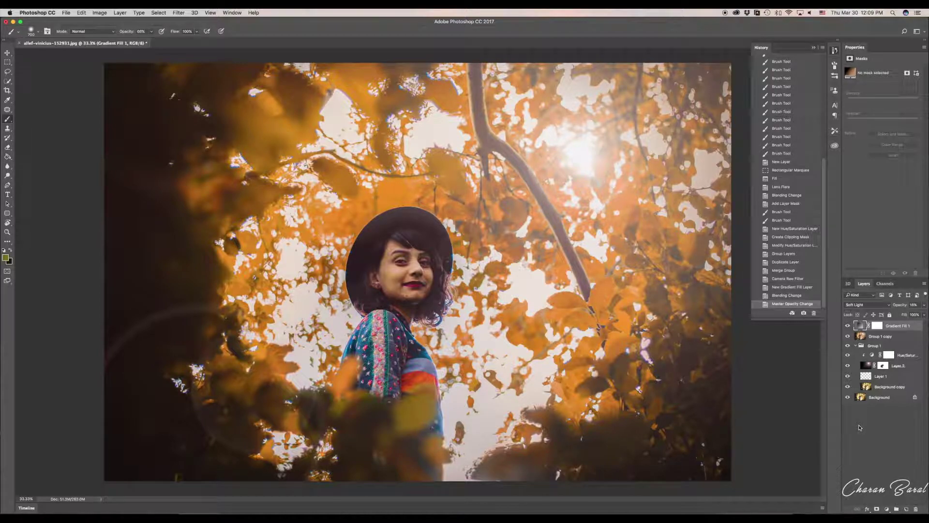
key(super+minus)
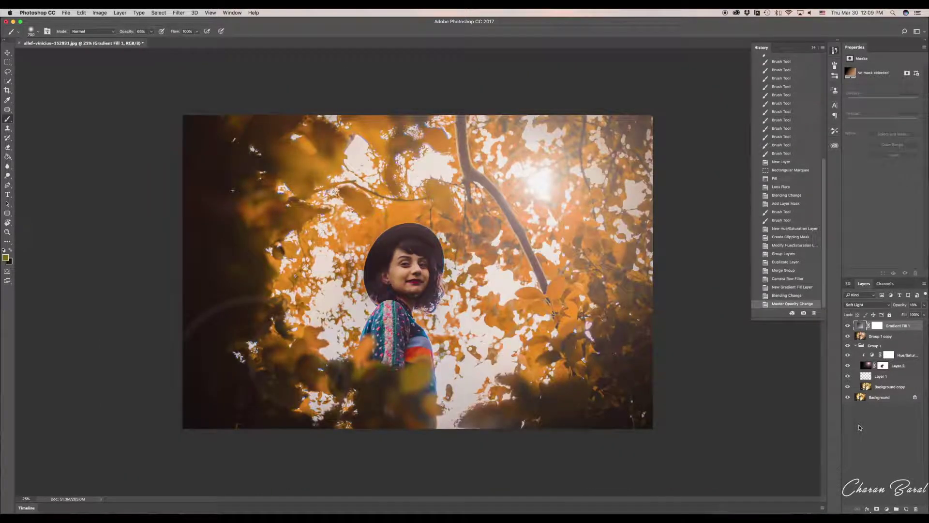
- Add a Color Lookup adjustment layer using the FallColors.look 3DLUT file
click(888, 510)
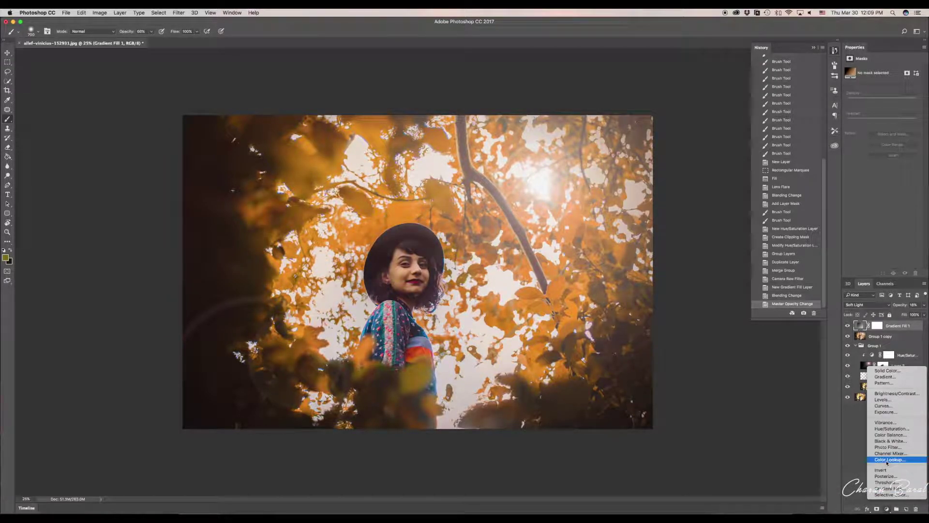
click(794, 436)
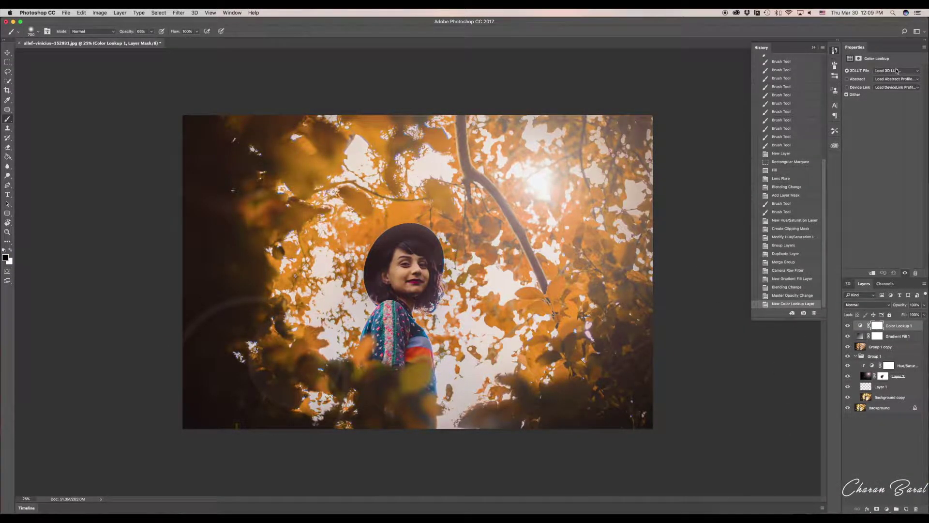
click(897, 72)
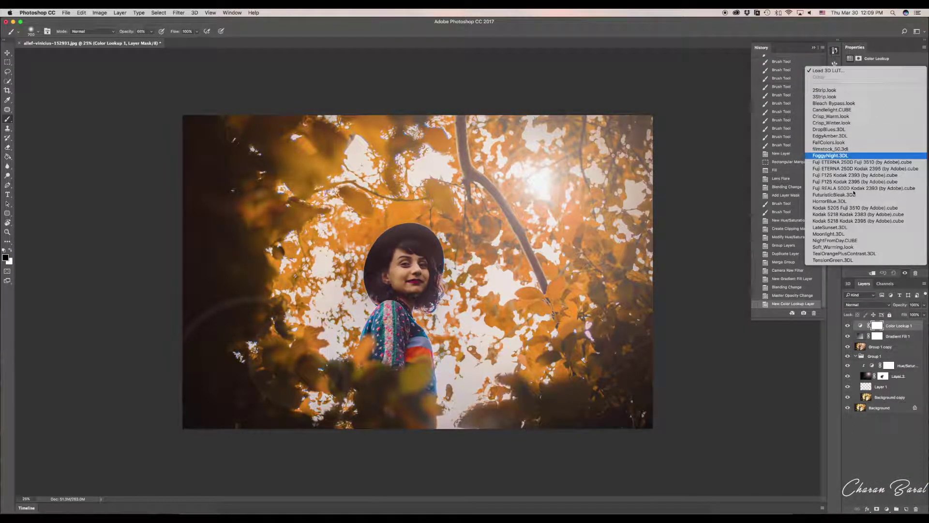
click(835, 142)
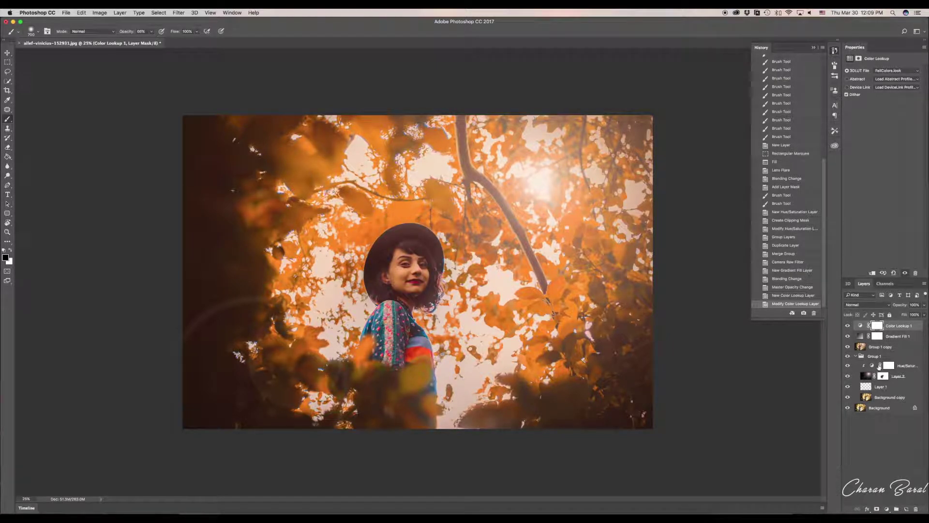
- Set the Color Lookup layer to Soft Light at 24% opacity
click(878, 307)
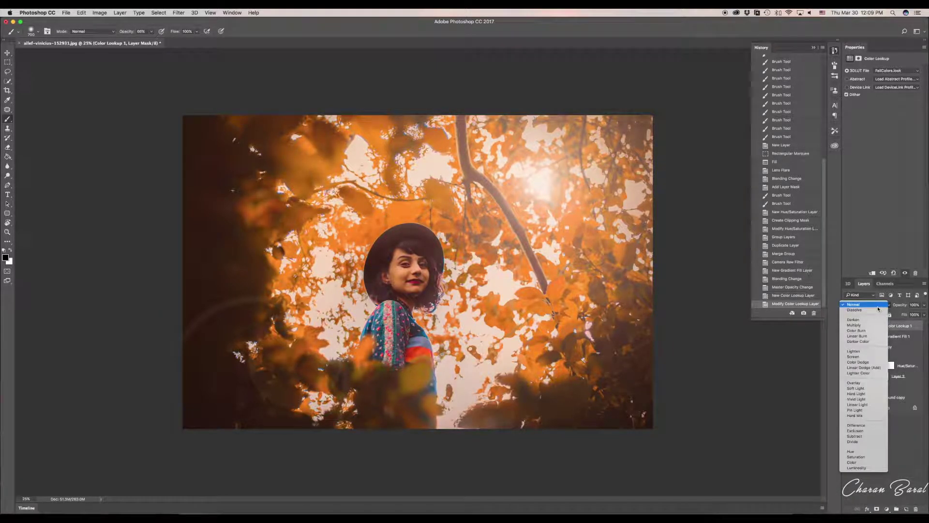
click(857, 388)
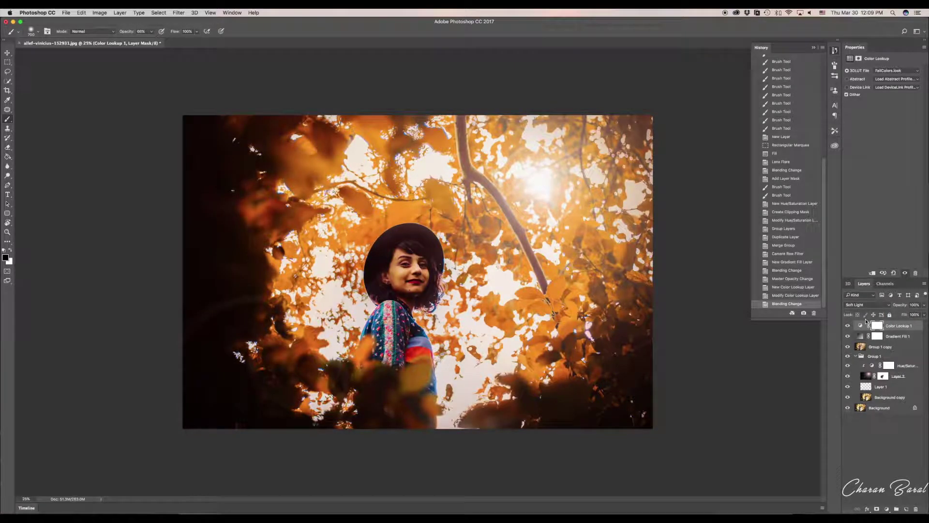
drag(901, 309, 871, 303)
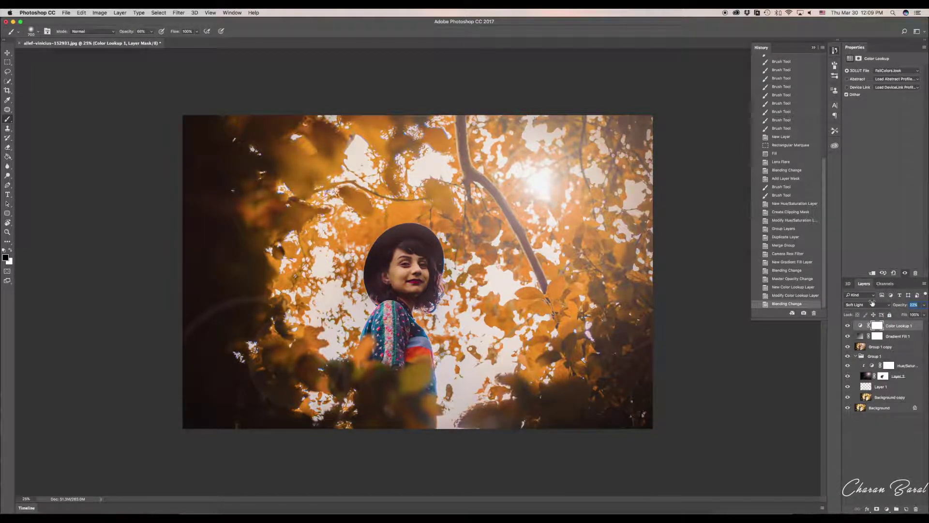
drag(873, 303, 872, 303)
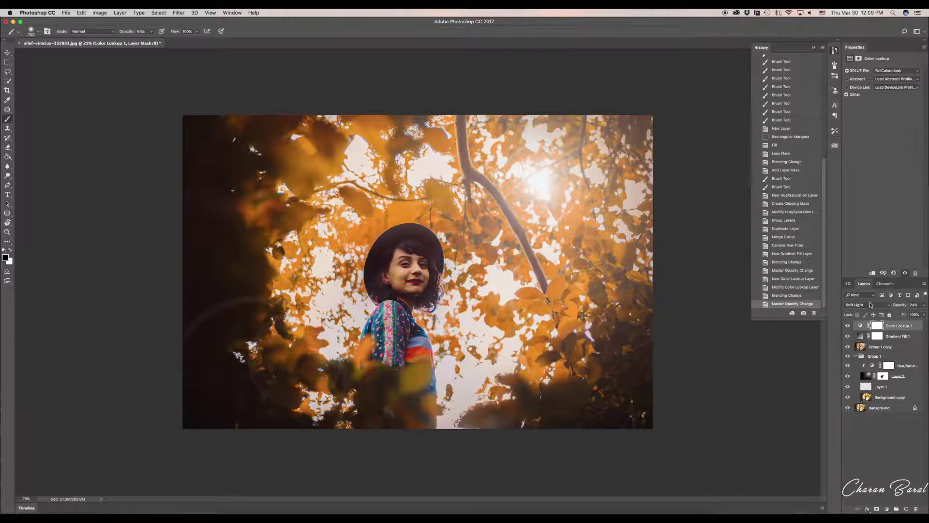
click(870, 453)
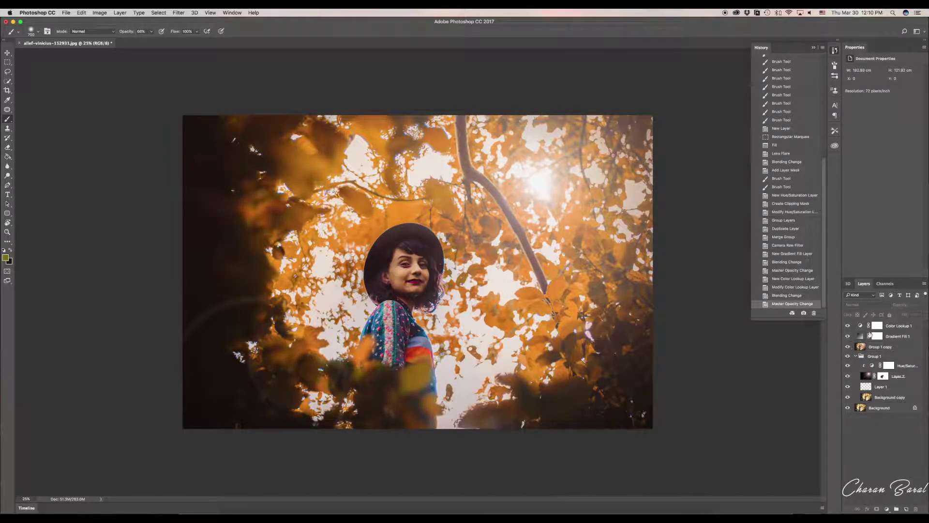
- Move Color Lookup 1 through Group 1 copy into Group 1, then toggle the group to compare
click(888, 329)
click(893, 347)
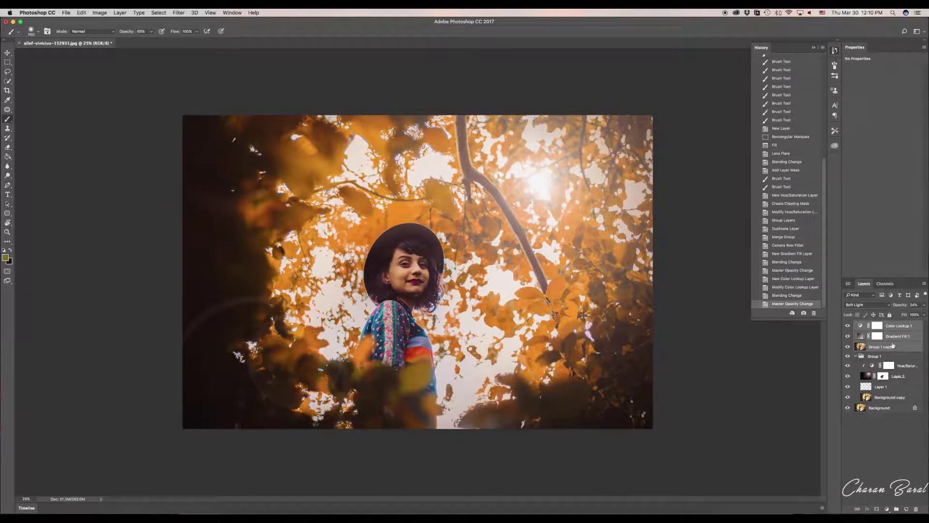
drag(895, 326, 855, 359)
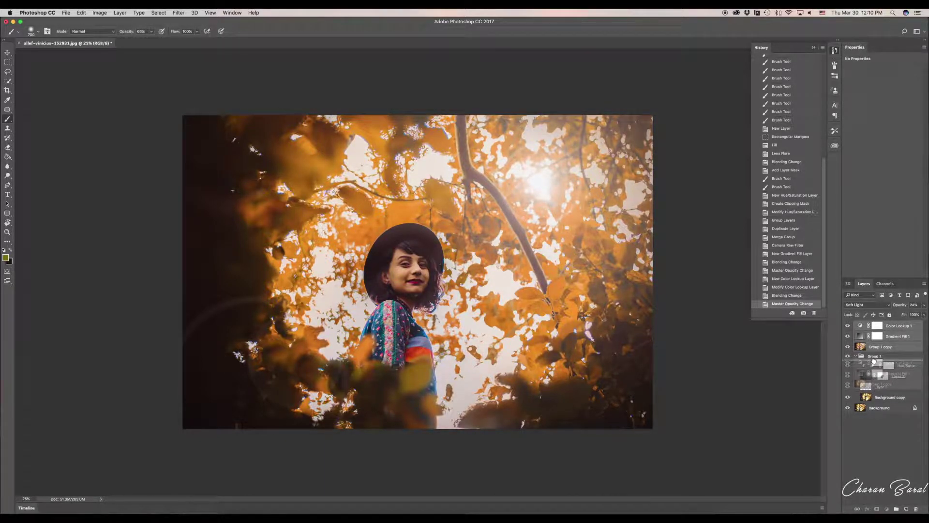
click(856, 325)
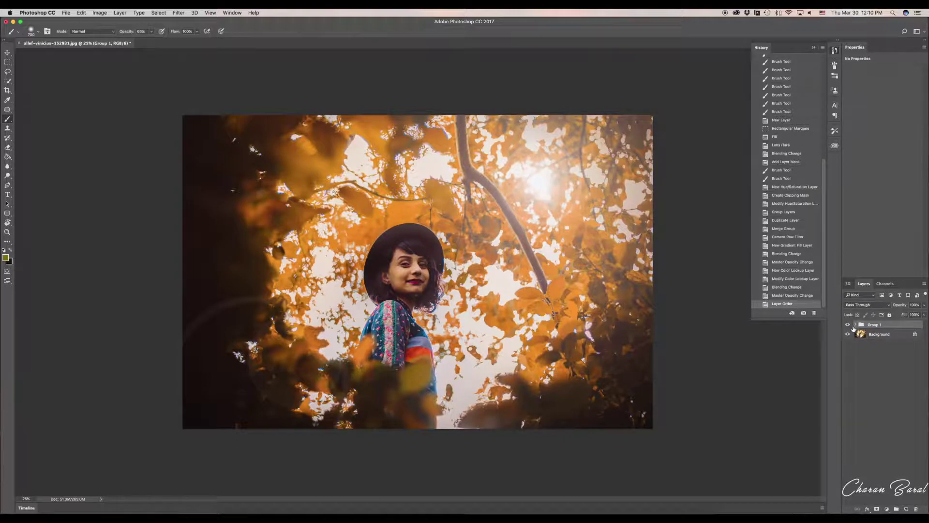
click(847, 325)
click(847, 325)
click(848, 325)
- Zoom the view in and out, settling at 33.3%
key(super+plus)
key(super+minus)
key(super+plus)
key(super+plus)
key(super+minus)
key(super+plus)
key(super+minus)
key(super+plus)
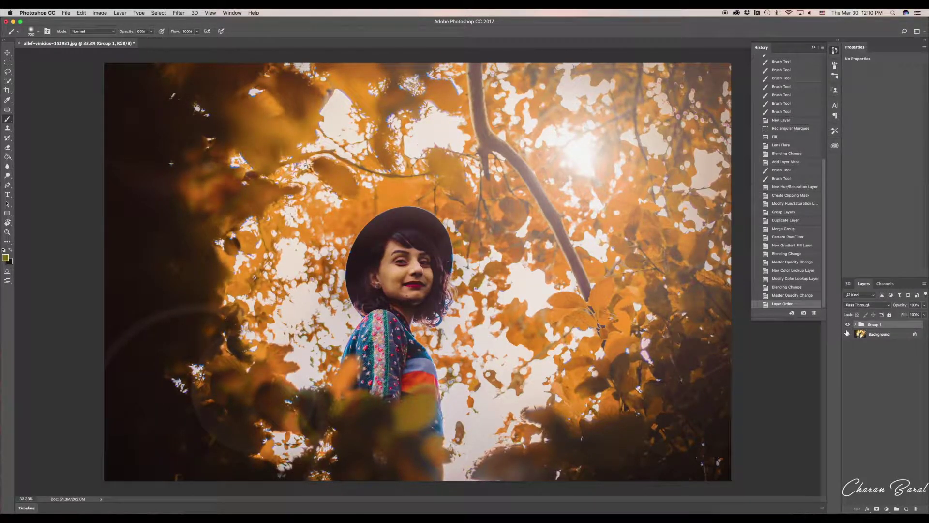
- Toggle Group 1's visibility for a before/after check, then expand and collapse it
click(848, 326)
click(847, 326)
click(848, 326)
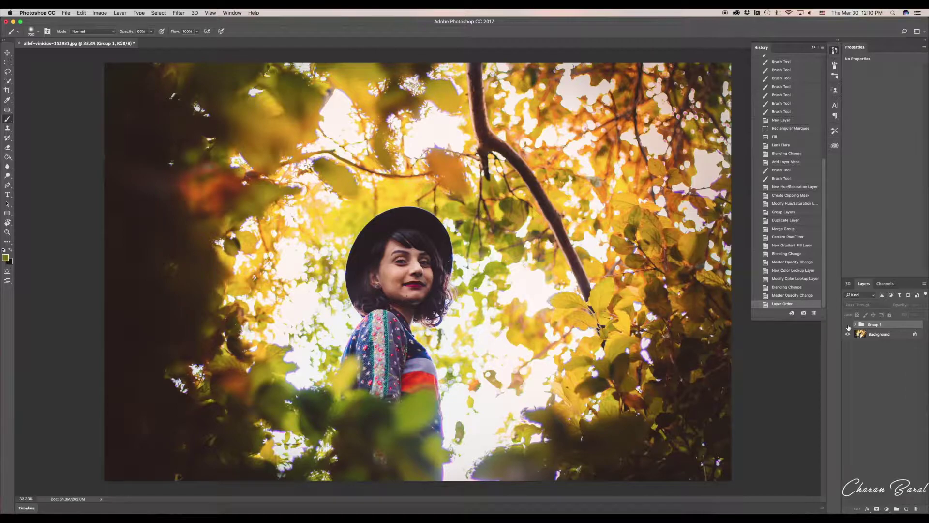
click(848, 326)
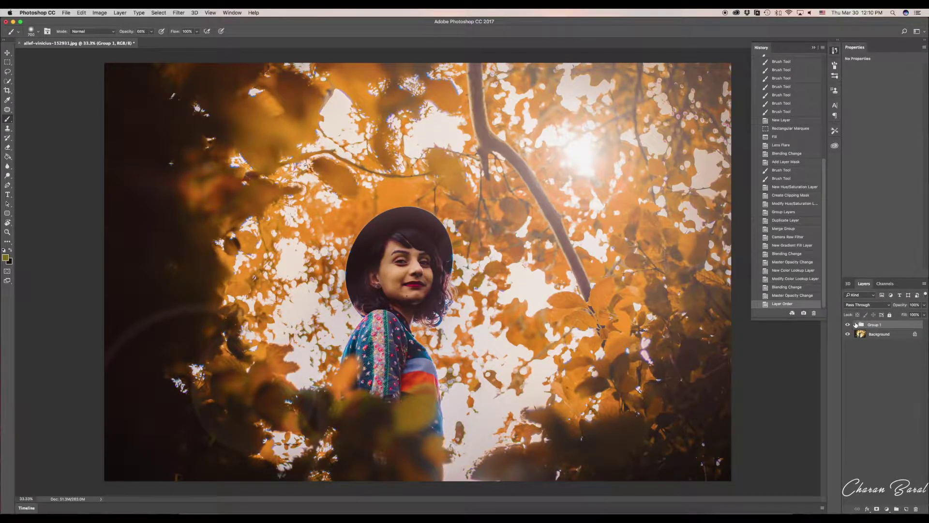
click(855, 325)
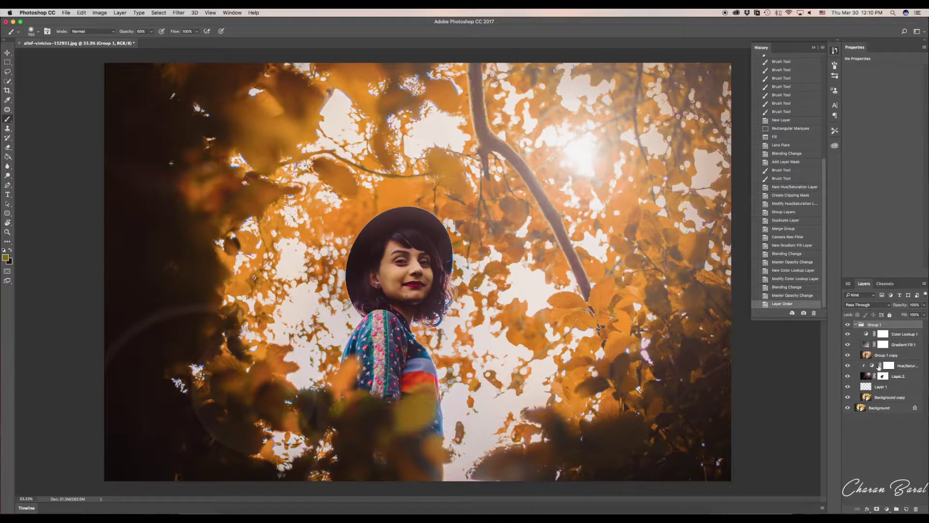
click(855, 325)
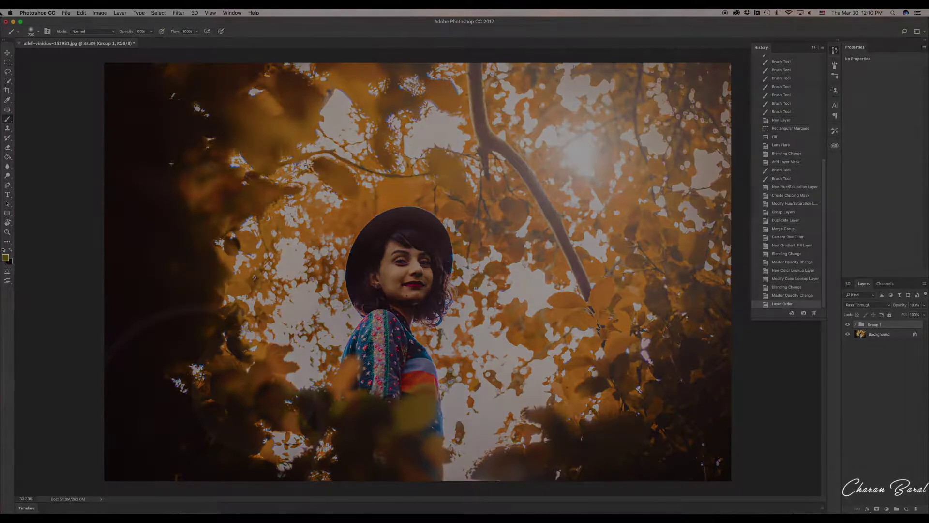